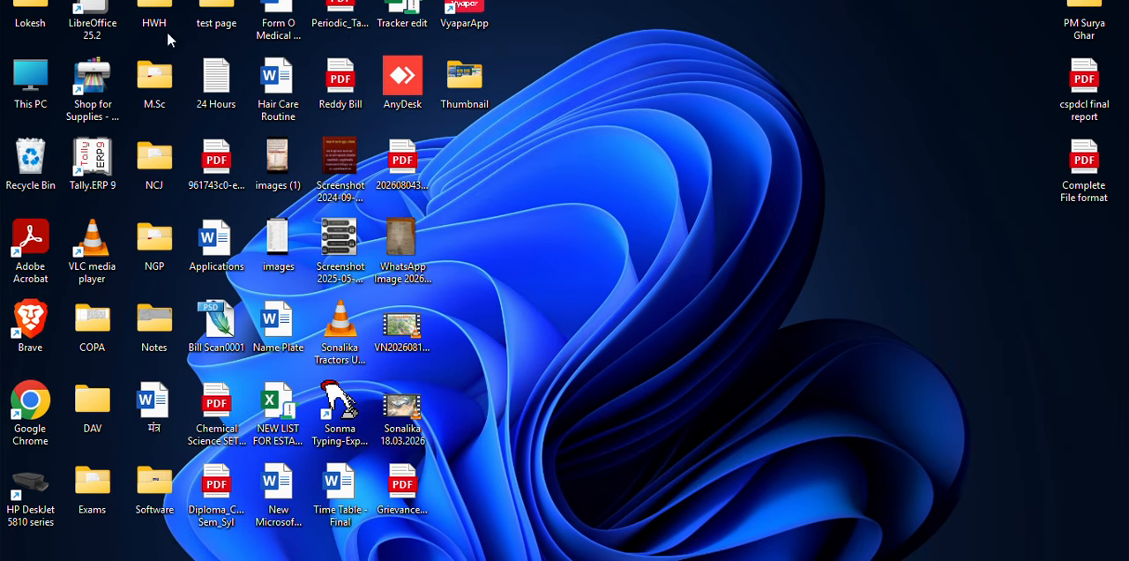
Switch to the PM Surya Ghar vendor portal in the browser and open the My Applications list with the side menu collapsed.
{"action": "left_click", "coordinate": [451, 560]}
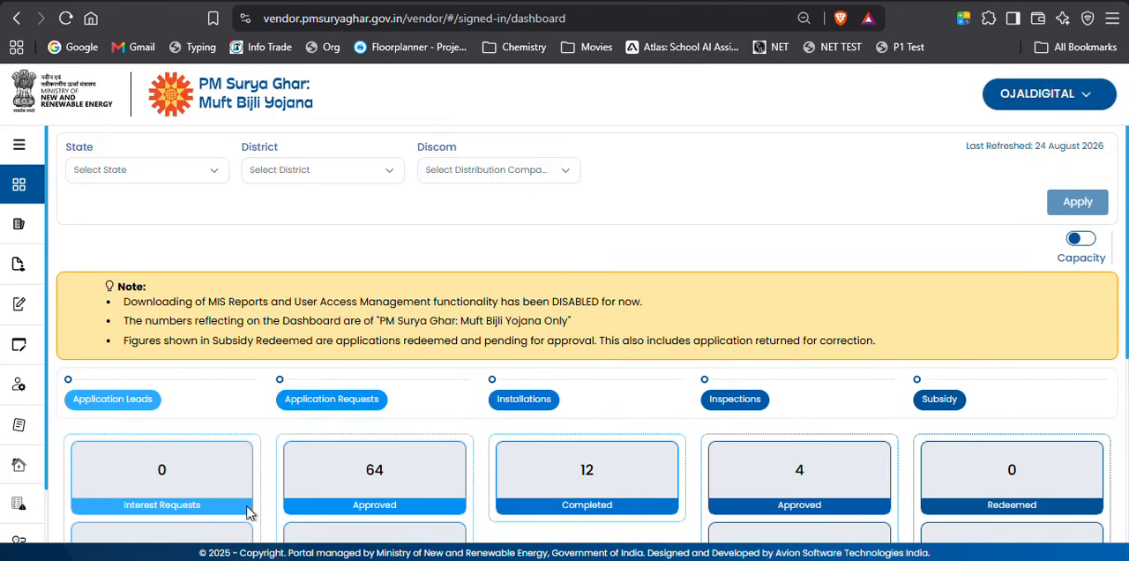
{"action": "left_click", "coordinate": [19, 145]}
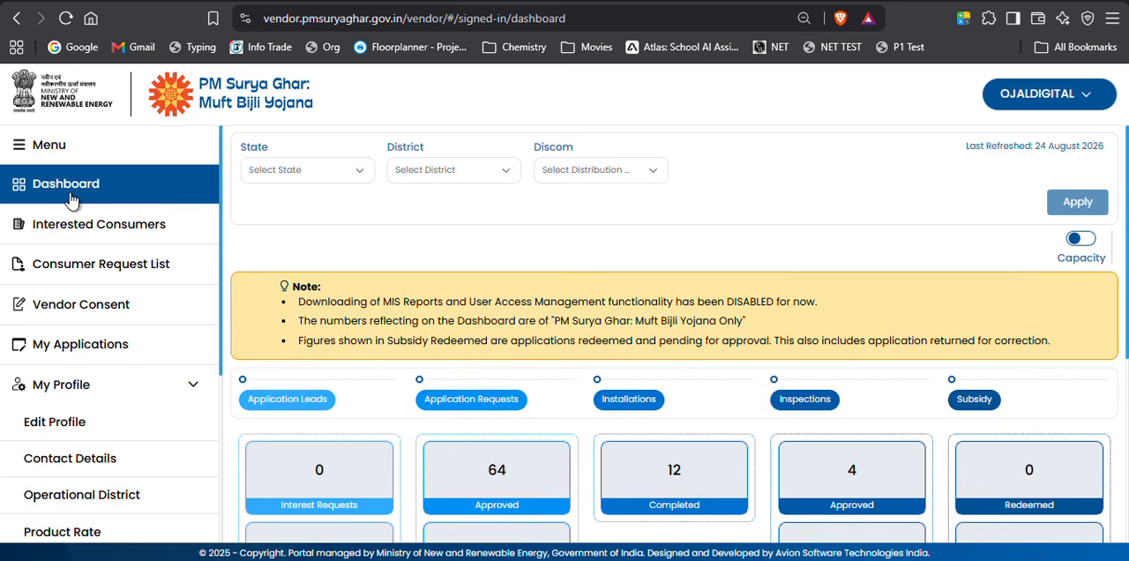
{"action": "left_click", "coordinate": [101, 348]}
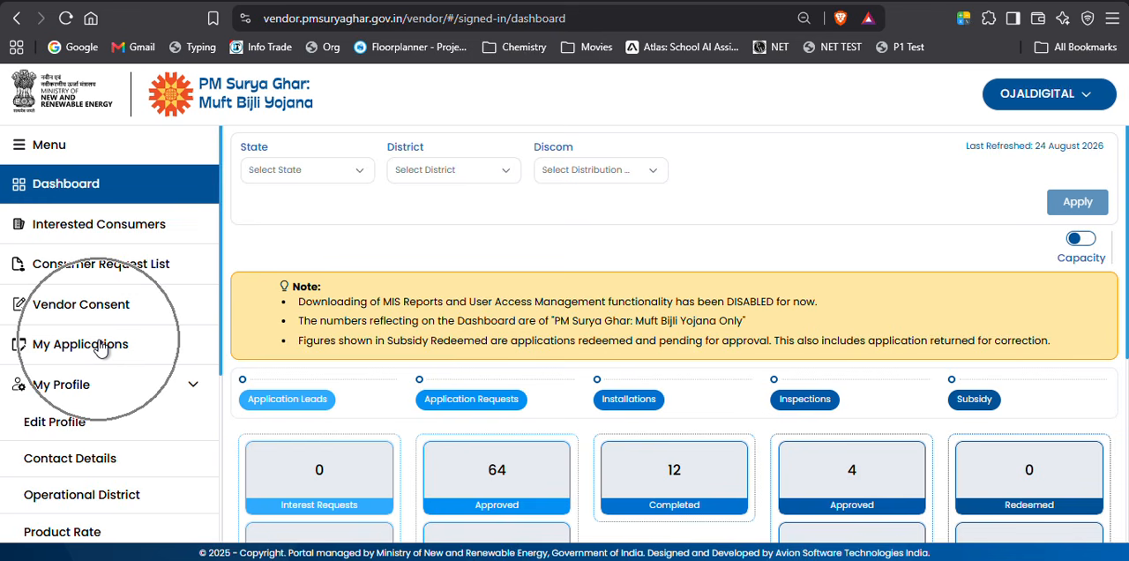
{"action": "key", "text": "ctrl"}
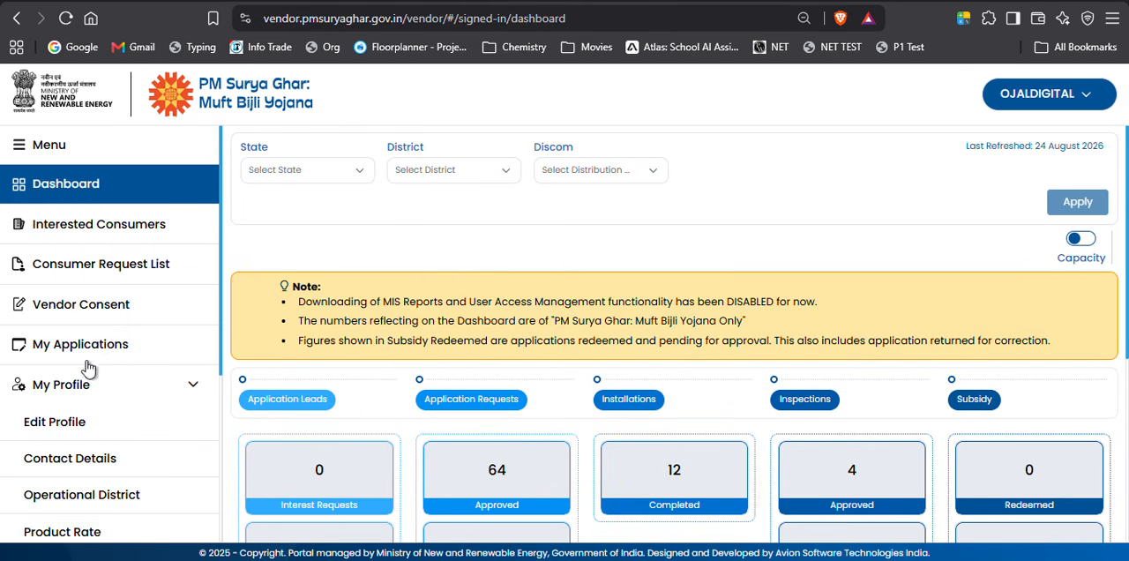
{"action": "left_click", "coordinate": [144, 349]}
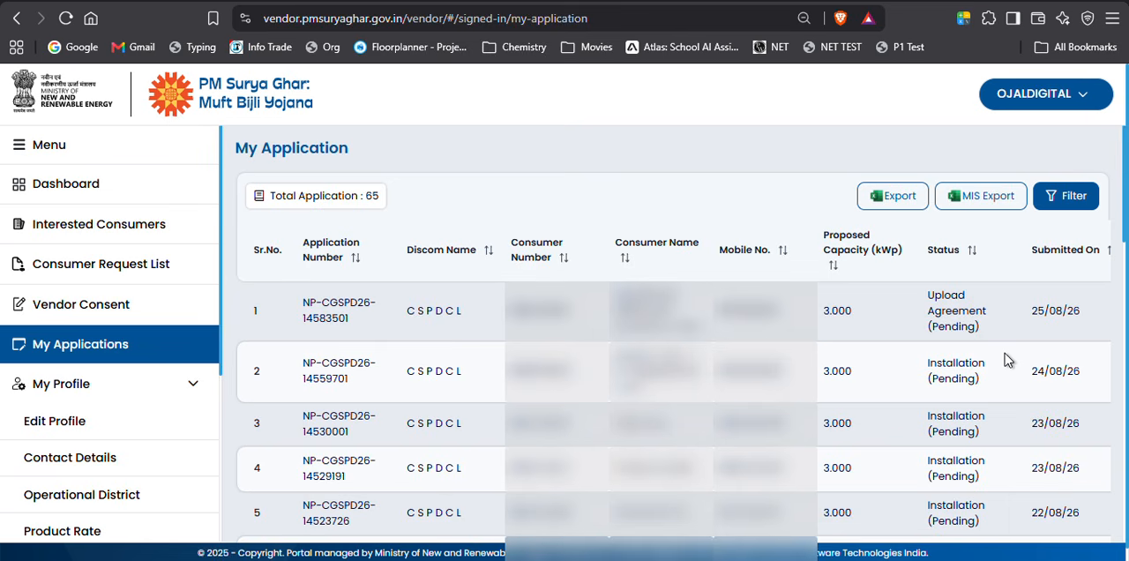
{"action": "left_click", "coordinate": [101, 151]}
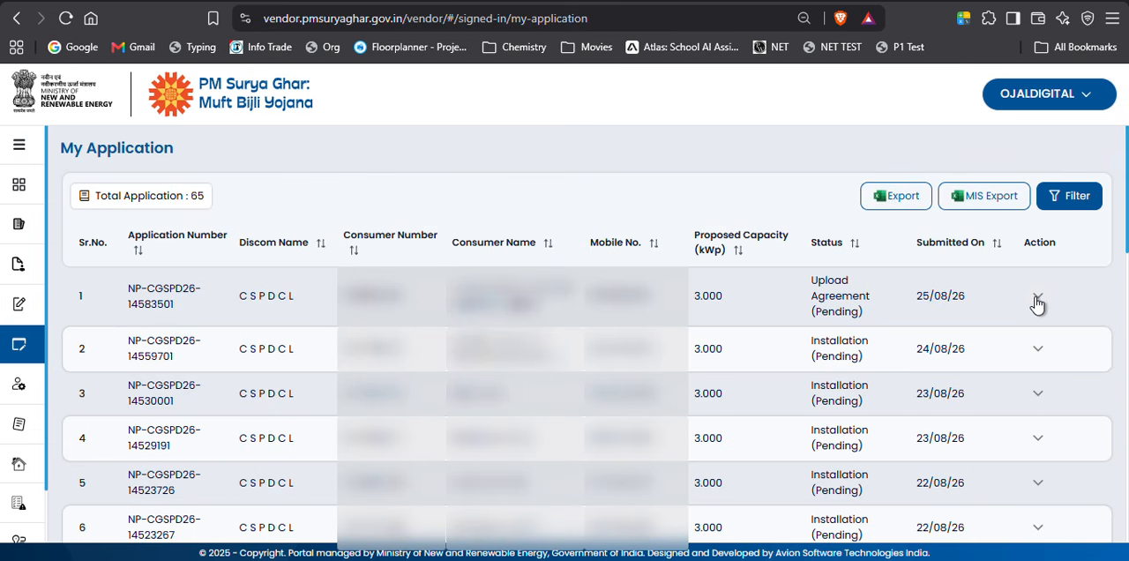
{"action": "left_click", "coordinate": [1038, 439]}
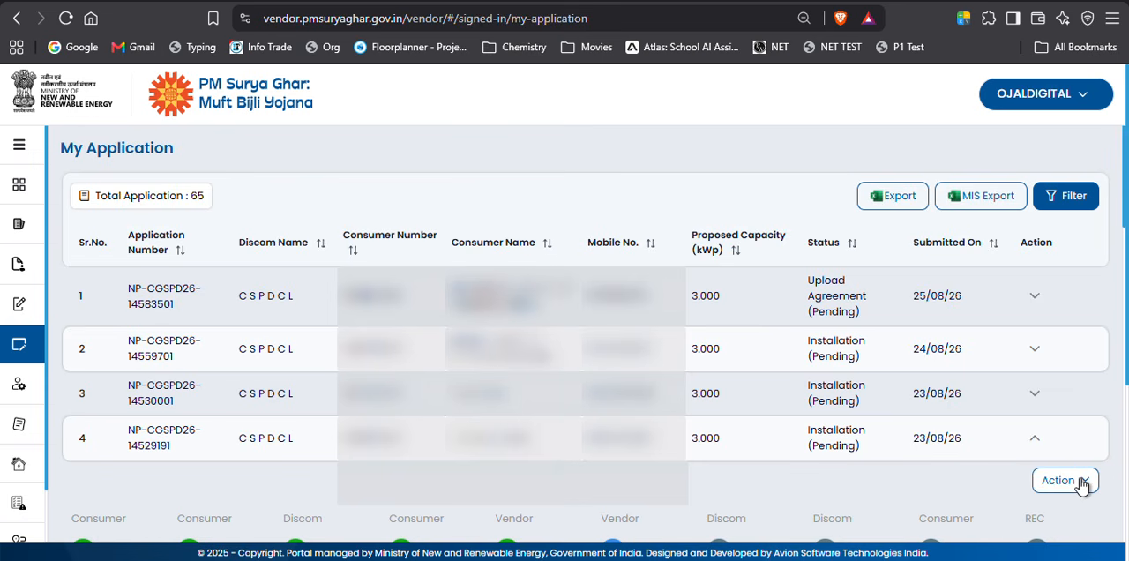
{"action": "left_click", "coordinate": [1083, 481]}
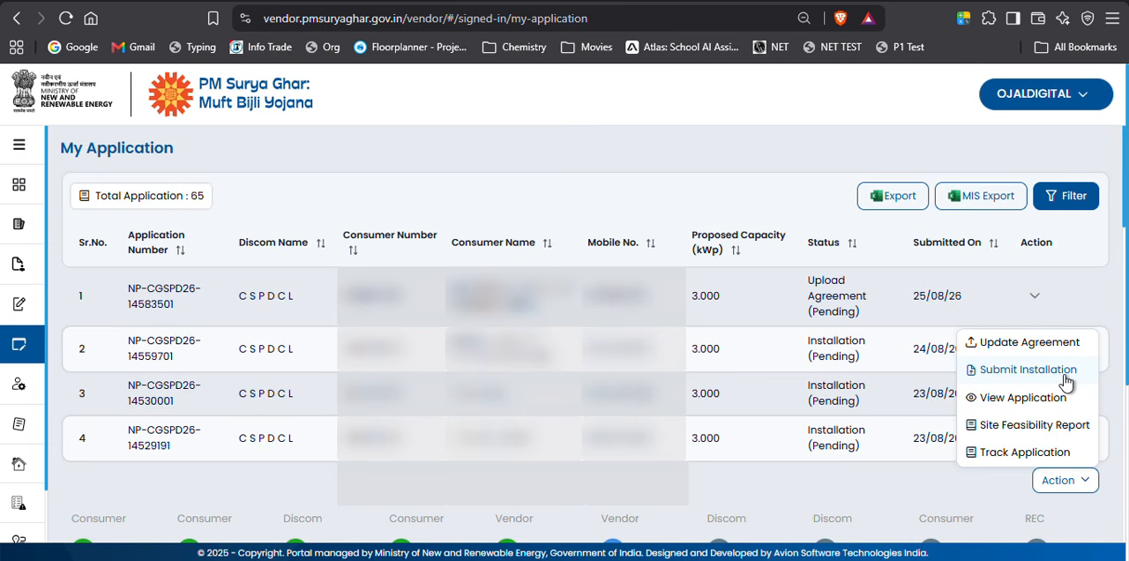
{"action": "left_click", "coordinate": [1064, 377]}
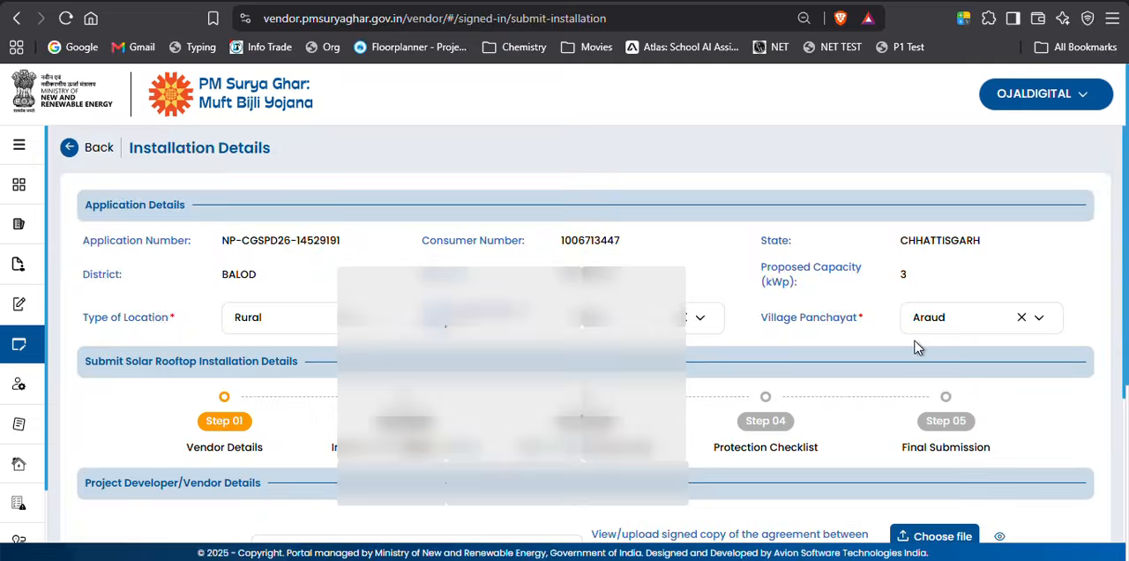
{"action": "scroll", "coordinate": [767, 320], "scroll_direction": "down", "scroll_amount": 3}
{"action": "scroll", "coordinate": [726, 320], "scroll_direction": "up", "scroll_amount": 3}
{"action": "key", "text": "alt+Left"}
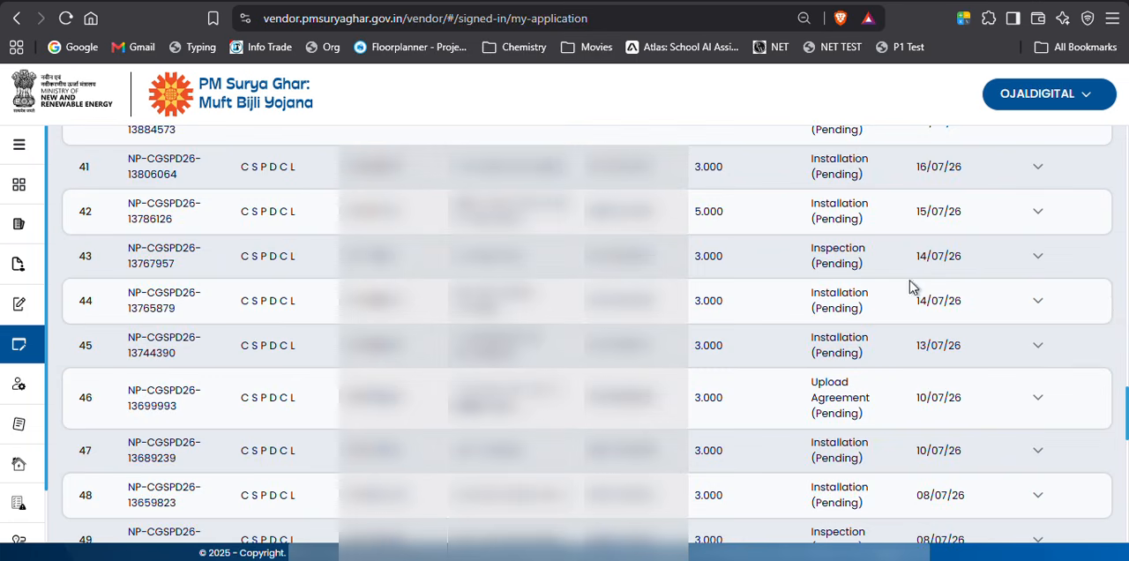
Open the Submit Installation form for the application in row 44 of the My Applications list.
{"action": "left_click", "coordinate": [1038, 300]}
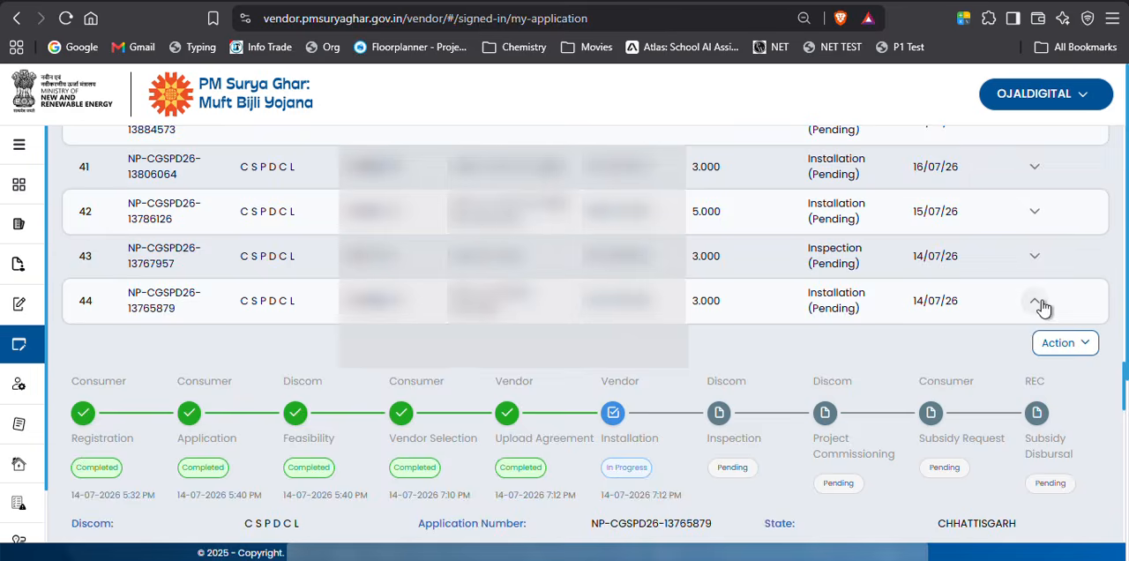
{"action": "left_click", "coordinate": [1084, 349]}
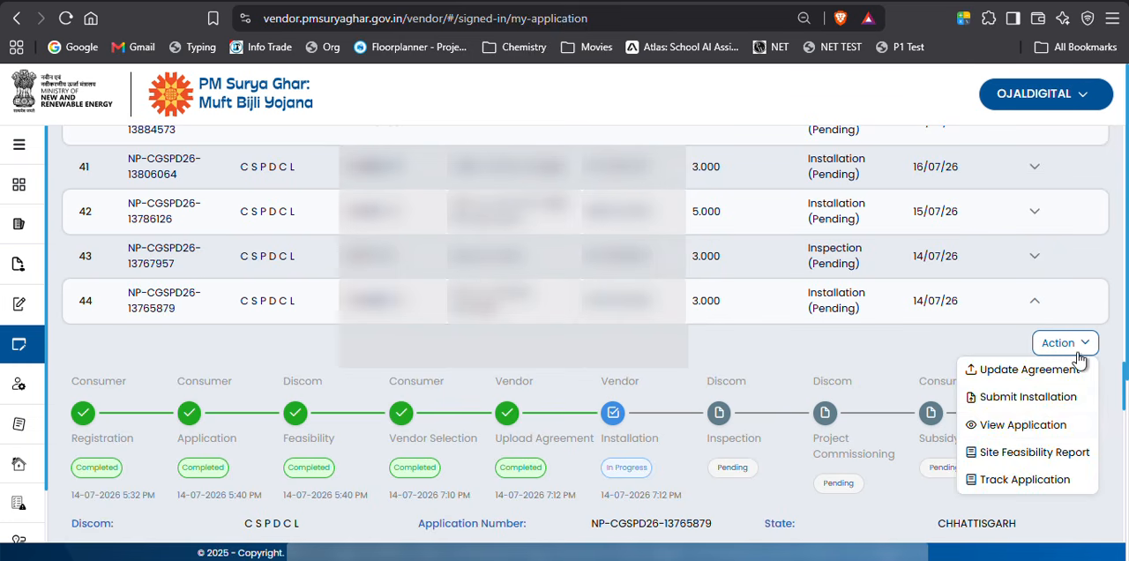
{"action": "left_click", "coordinate": [1042, 403]}
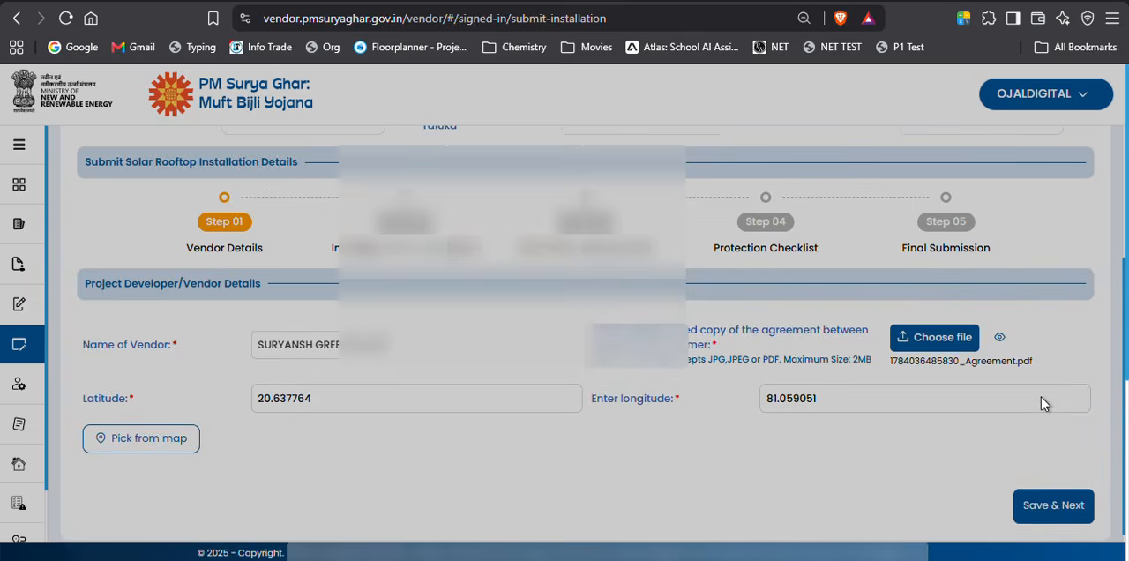
Review the prefilled application and vendor details, and save the Vendor Details stage to proceed to Inverter & PV Module Details.
{"action": "scroll", "coordinate": [654, 319], "scroll_direction": "up", "scroll_amount": 3}
{"action": "scroll", "coordinate": [665, 319], "scroll_direction": "up", "scroll_amount": 1}
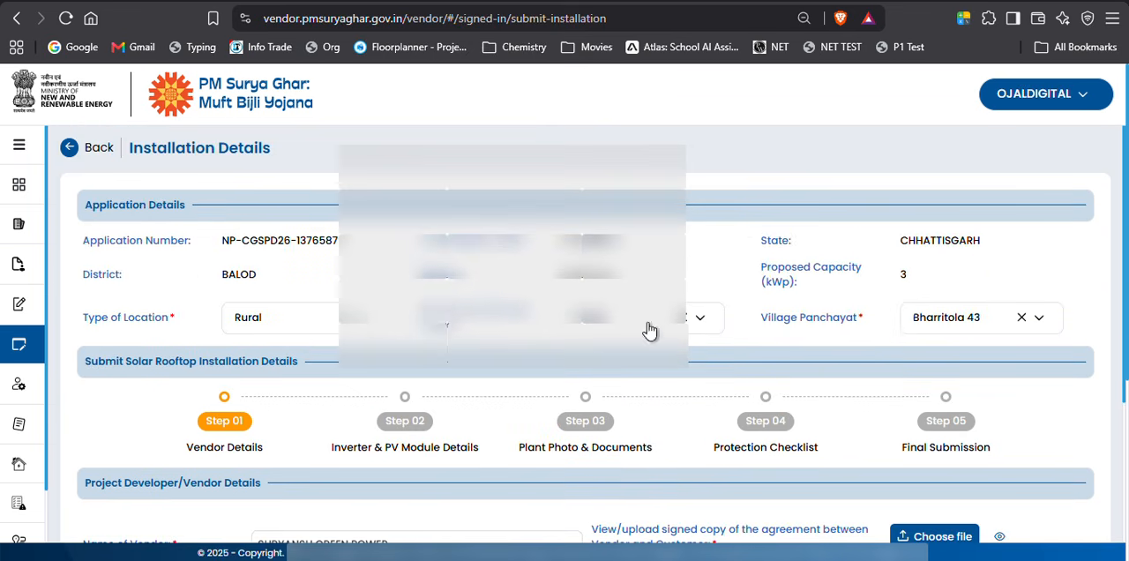
{"action": "scroll", "coordinate": [803, 297], "scroll_direction": "down", "scroll_amount": 2}
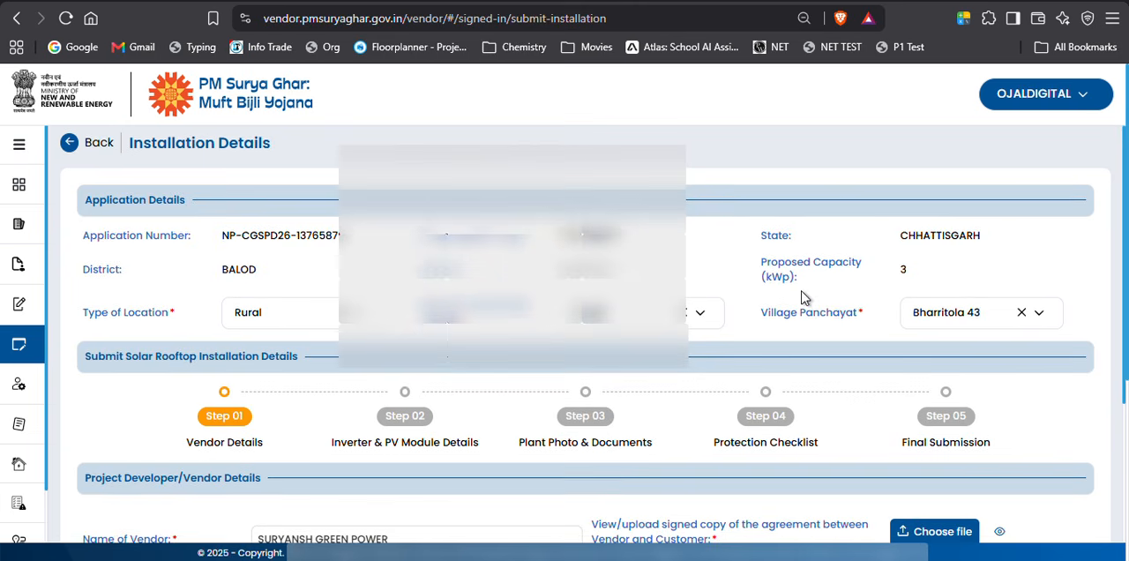
{"action": "scroll", "coordinate": [803, 297], "scroll_direction": "up", "scroll_amount": 1}
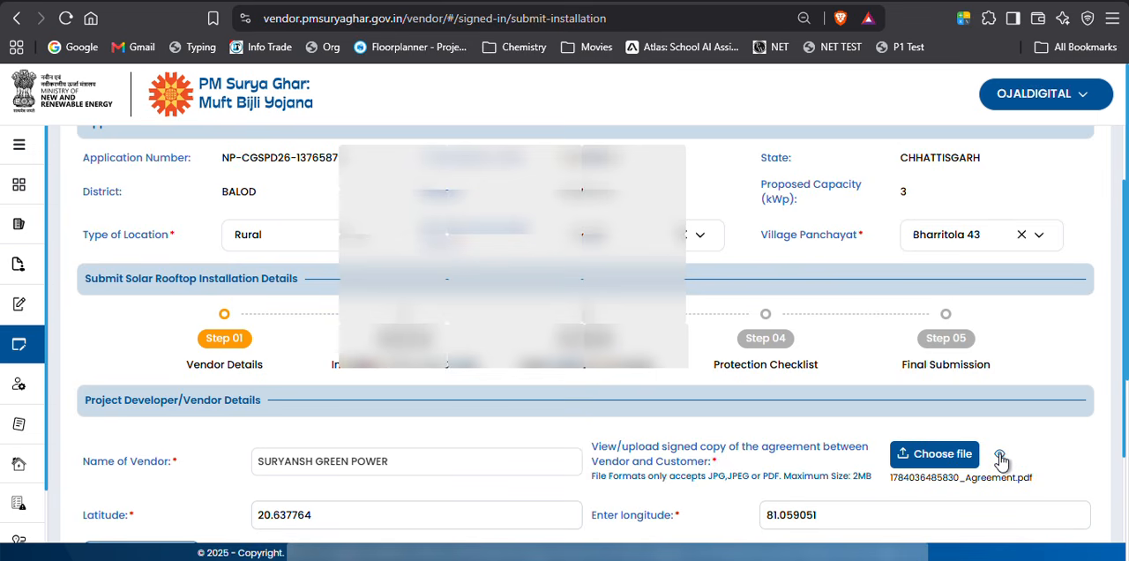
{"action": "scroll", "coordinate": [999, 458], "scroll_direction": "down", "scroll_amount": 1}
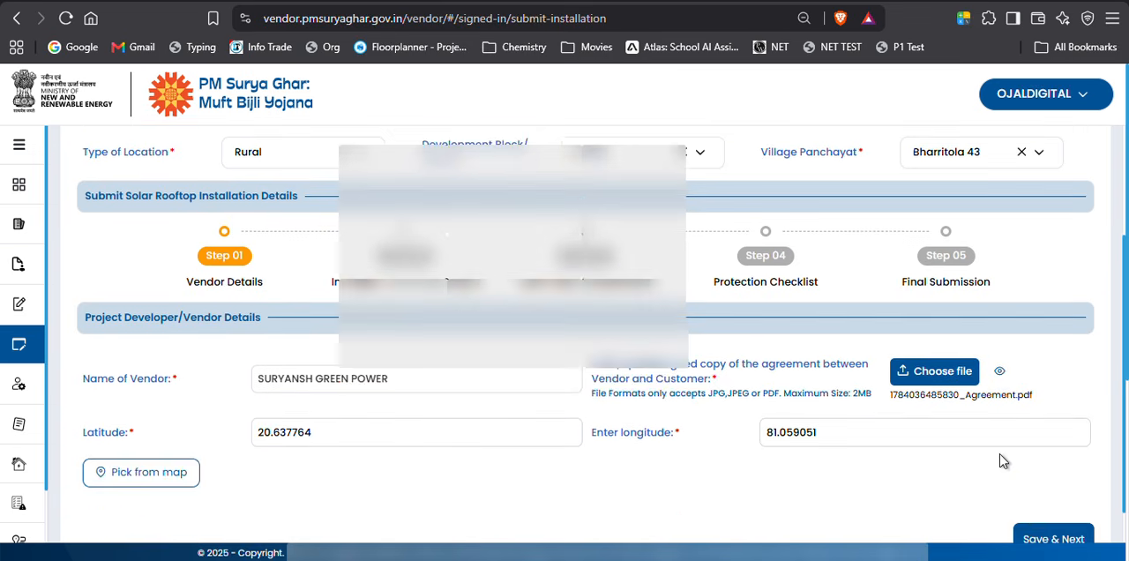
{"action": "scroll", "coordinate": [1060, 502], "scroll_direction": "down", "scroll_amount": 1}
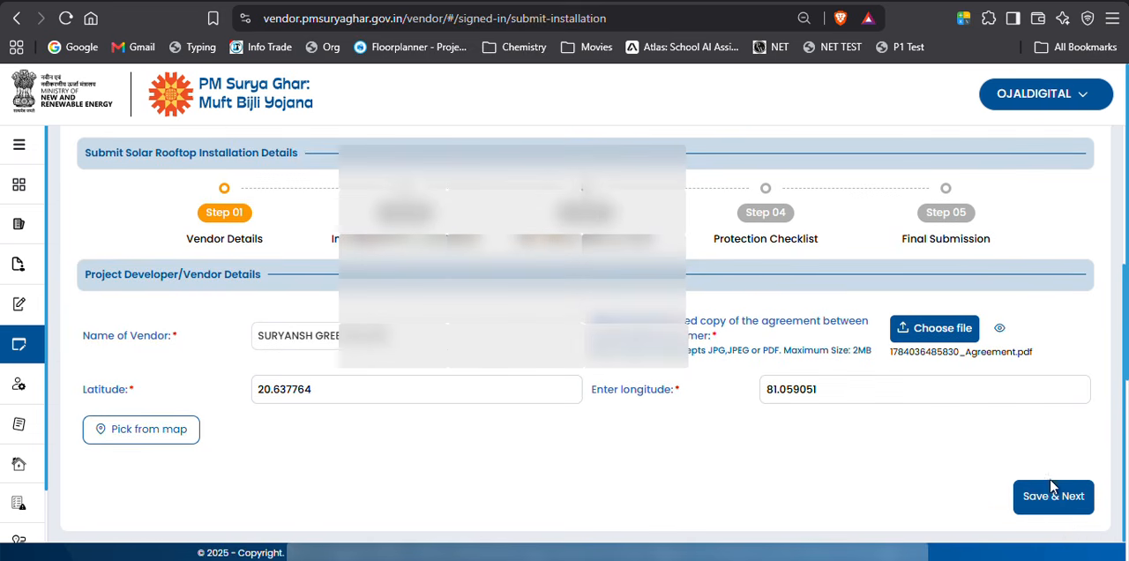
{"action": "left_click", "coordinate": [1073, 502]}
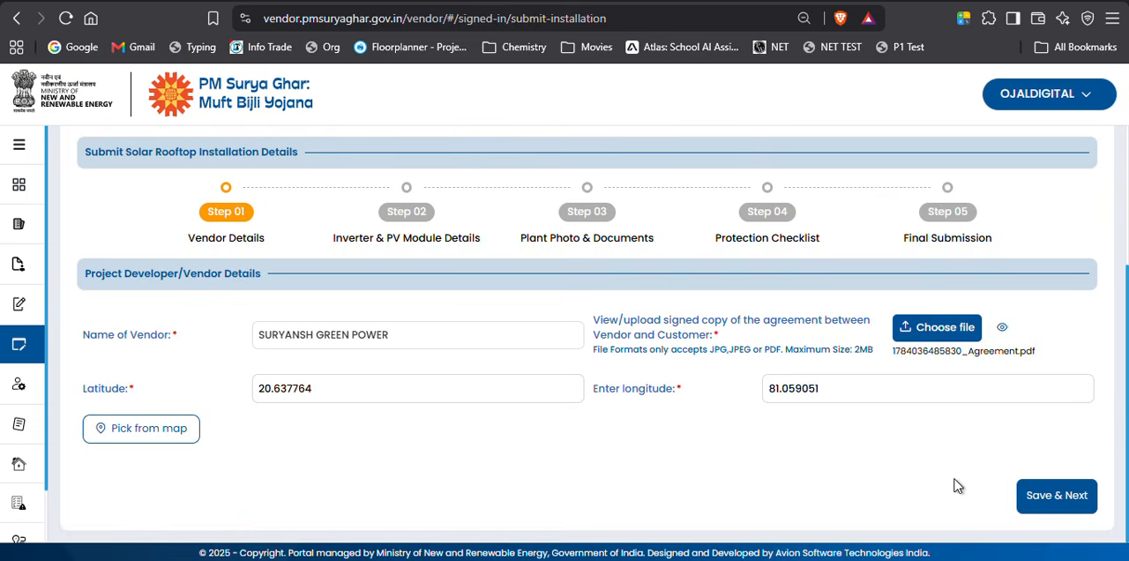
{"action": "left_click", "coordinate": [1056, 496]}
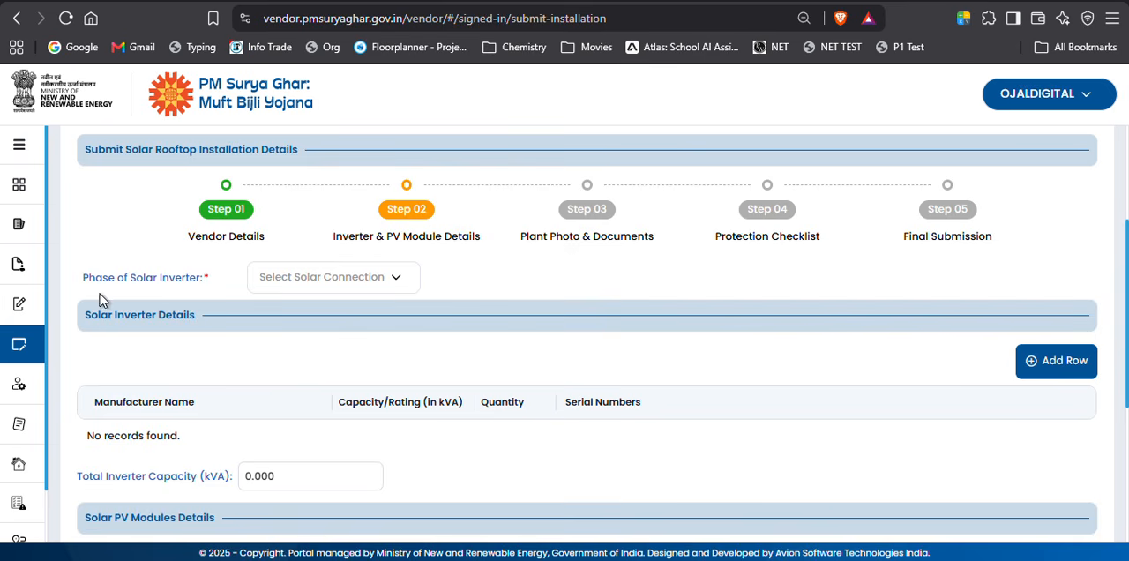
Set the phase of the solar inverter to Single Phase and add a row to the Solar Inverter Details table.
{"action": "left_click", "coordinate": [332, 293]}
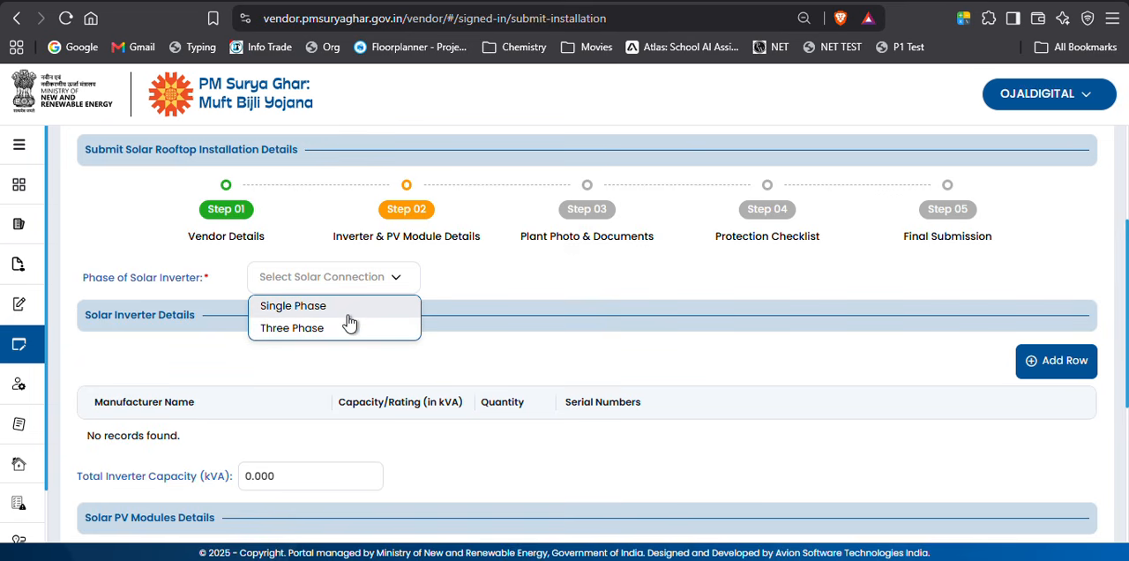
{"action": "left_click", "coordinate": [348, 316]}
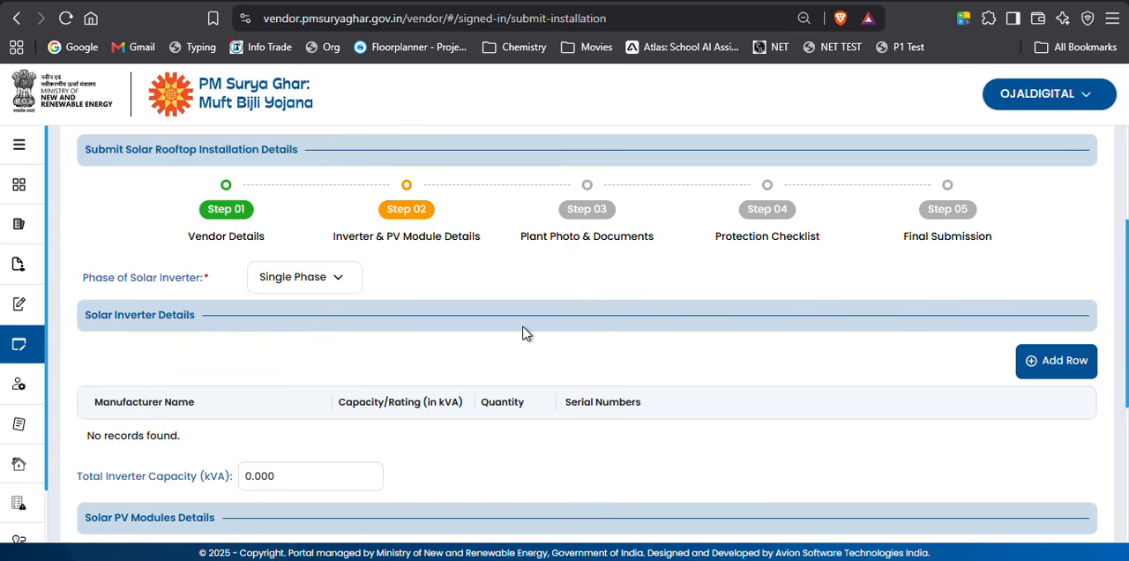
{"action": "left_click", "coordinate": [1047, 360]}
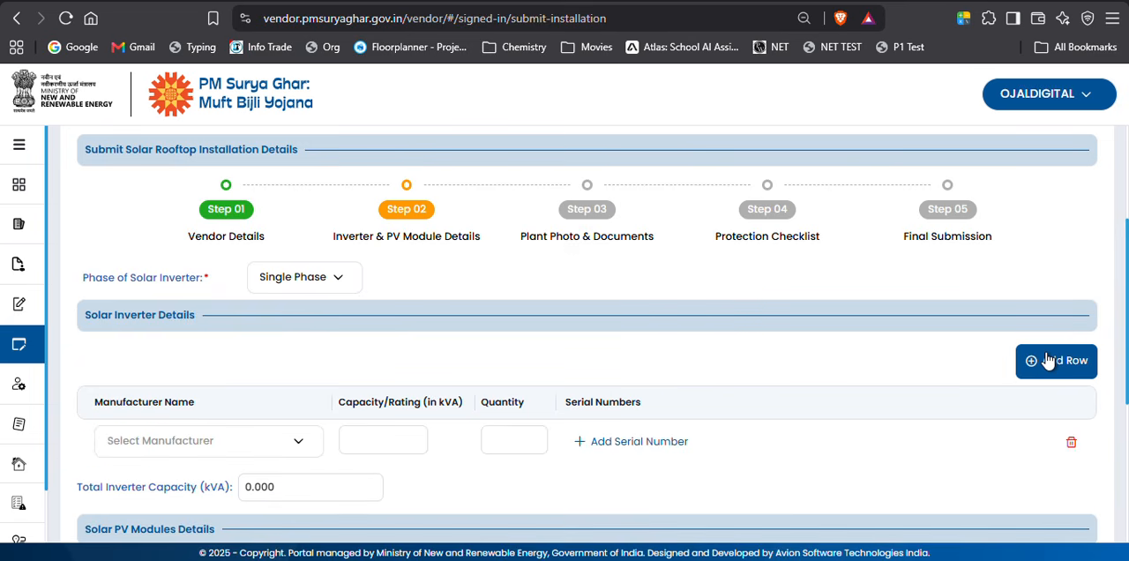
Find the inverter manufacturer with "east" and select EASTMAN ENERGY UNLIMITED.,EASTMAN ENERGY. UNLIMITED. in the inverter row.
{"action": "scroll", "coordinate": [386, 379], "scroll_direction": "down", "scroll_amount": 1}
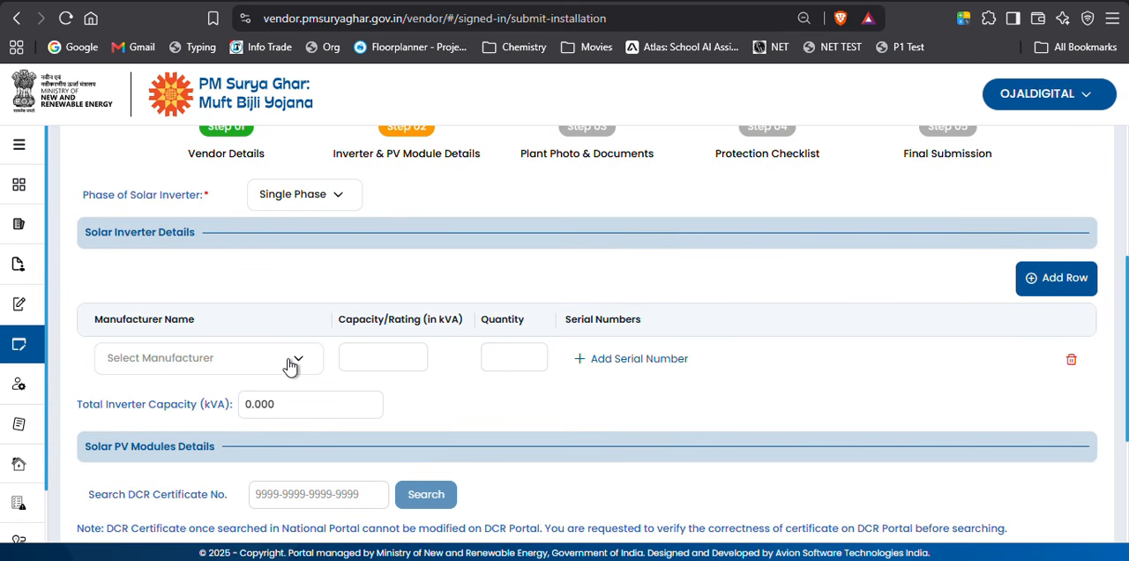
{"action": "left_click", "coordinate": [291, 364]}
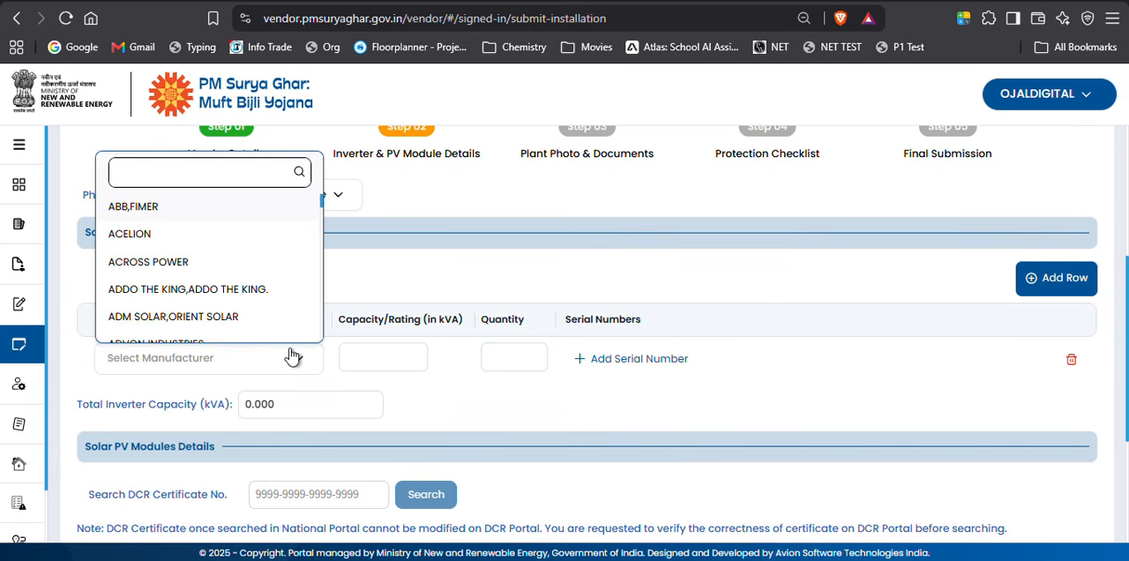
{"action": "type", "text": "eaq"}
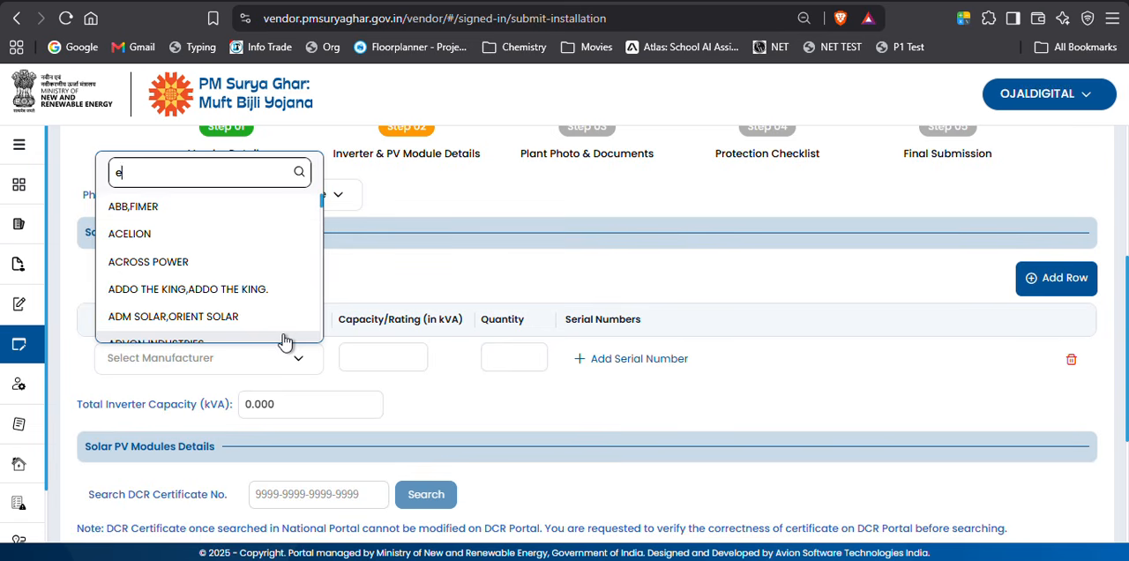
{"action": "key", "text": "BackSpace"}
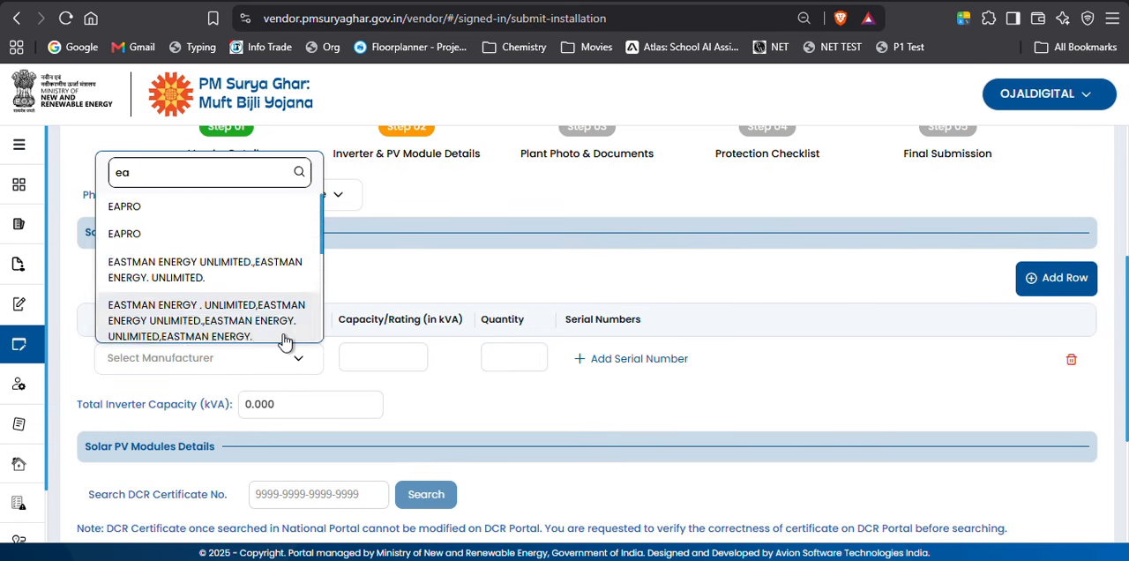
{"action": "type", "text": "st"}
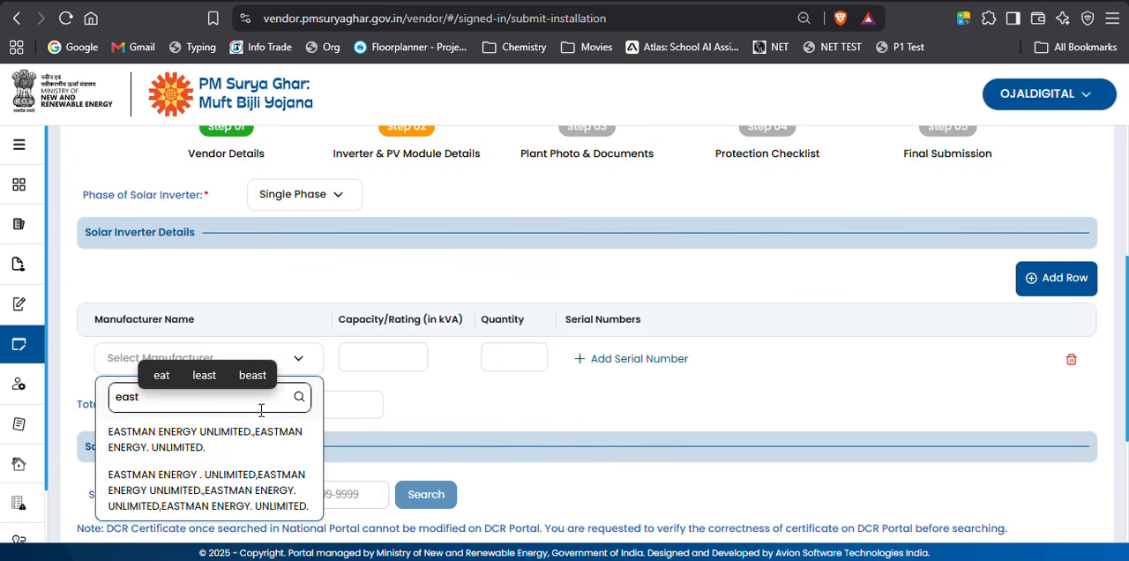
{"action": "left_click", "coordinate": [248, 438]}
Set the inverter's capacity to 3.3 kVA and its quantity to 1.
{"action": "left_click", "coordinate": [398, 350]}
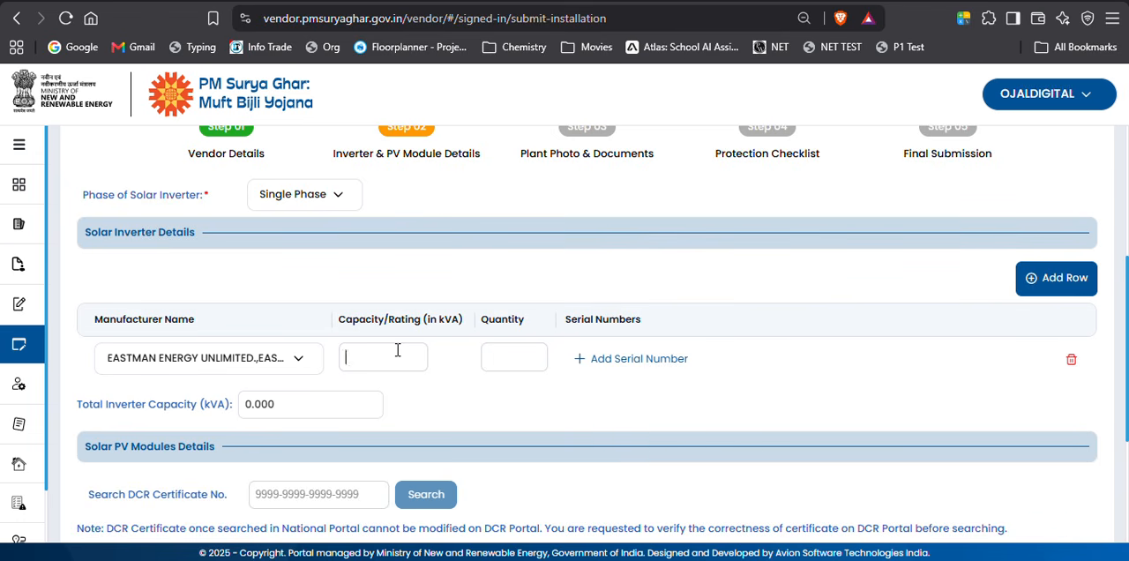
{"action": "type", "text": "3.3"}
{"action": "type", "text": "1"}
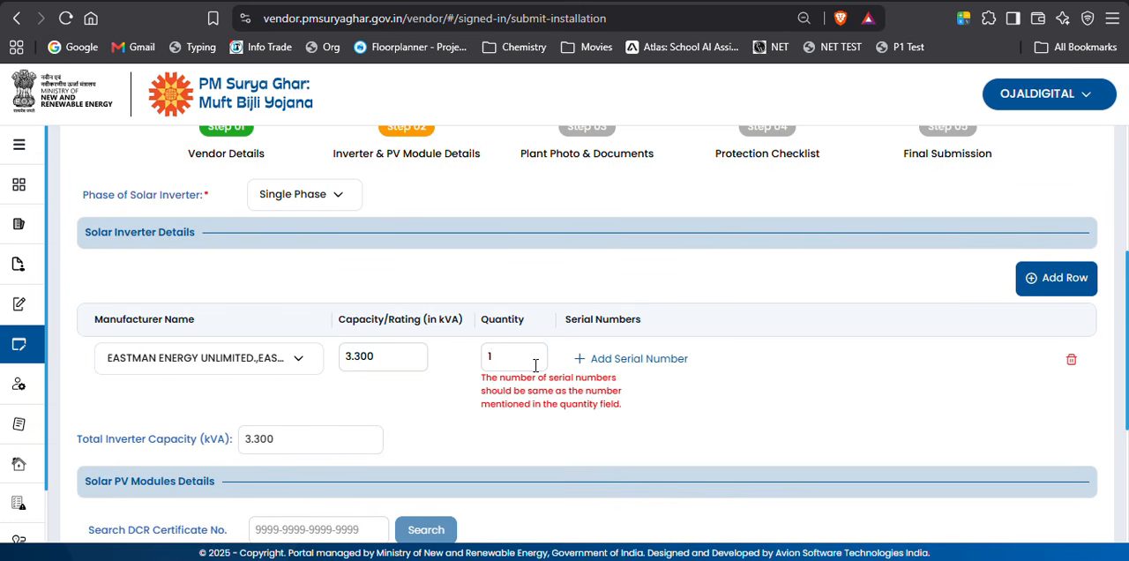
{"action": "left_click", "coordinate": [650, 368]}
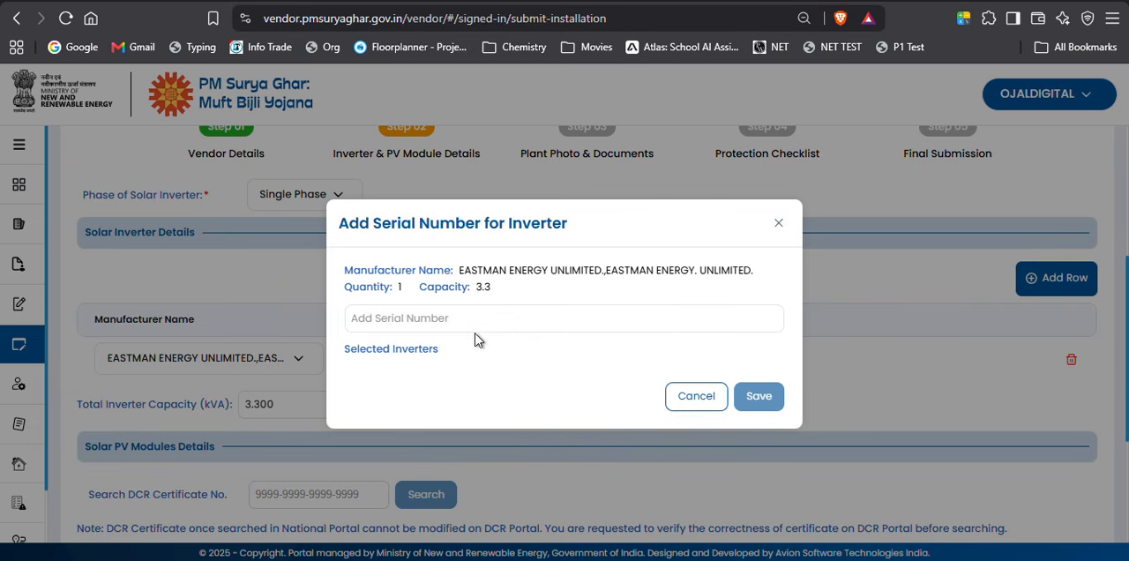
{"action": "left_click", "coordinate": [499, 321]}
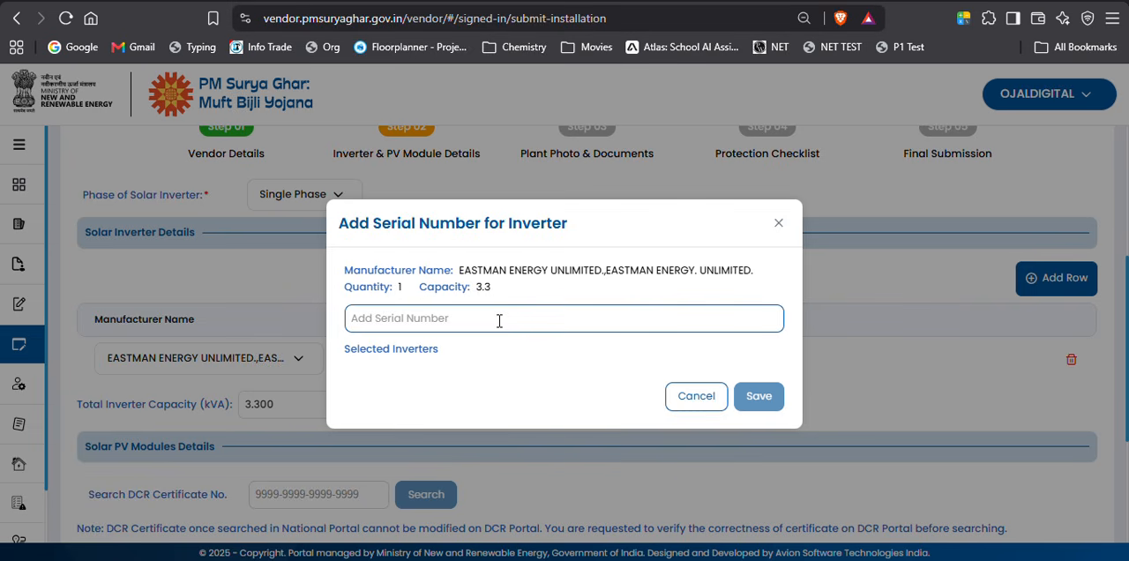
{"action": "key", "text": "ctrl+v"}
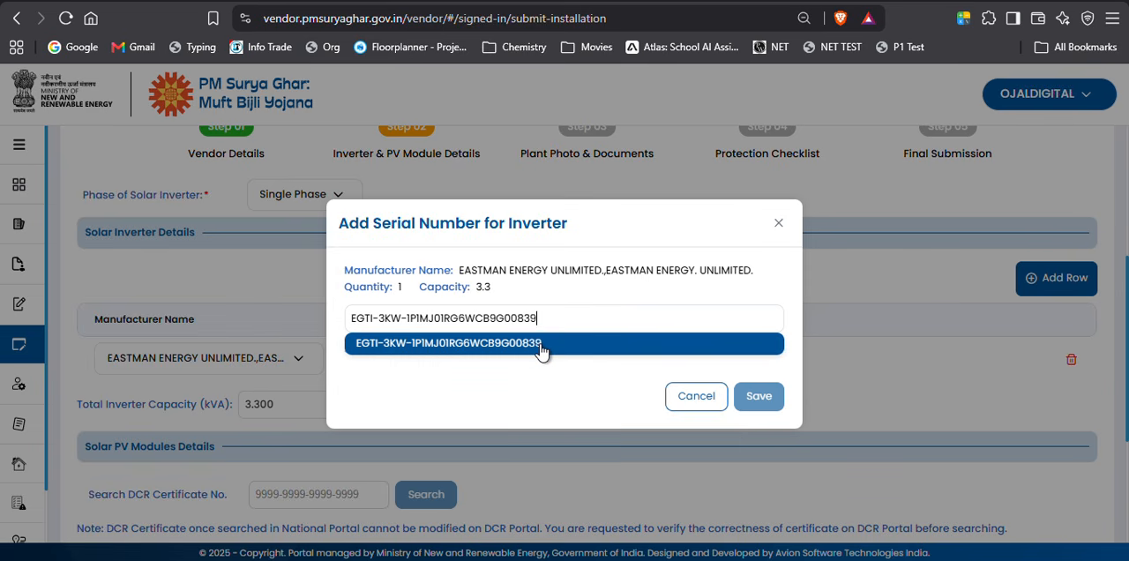
{"action": "left_click", "coordinate": [540, 344]}
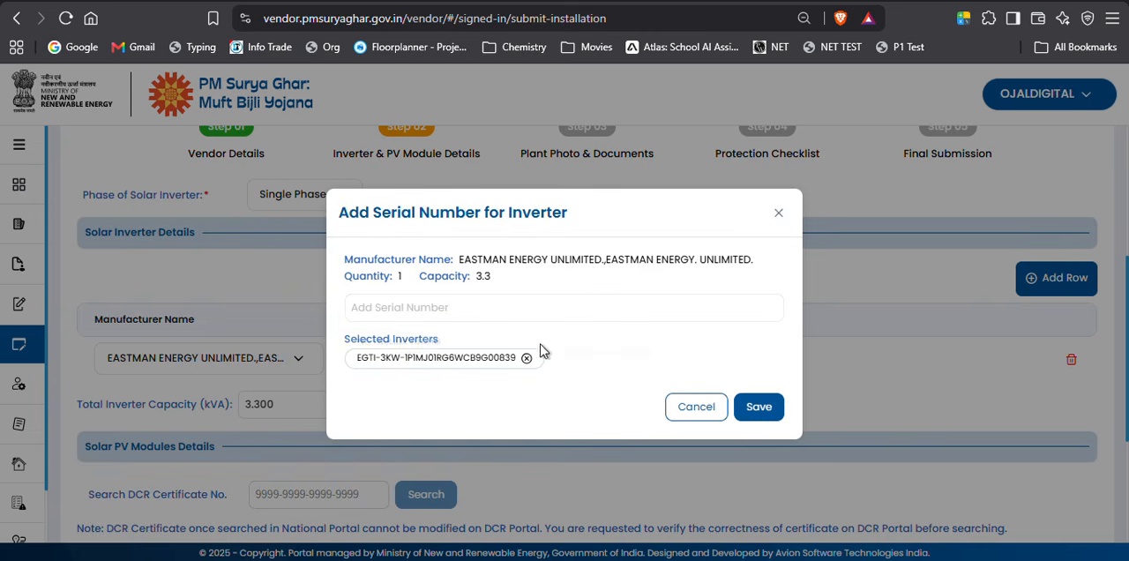
{"action": "left_click", "coordinate": [751, 408]}
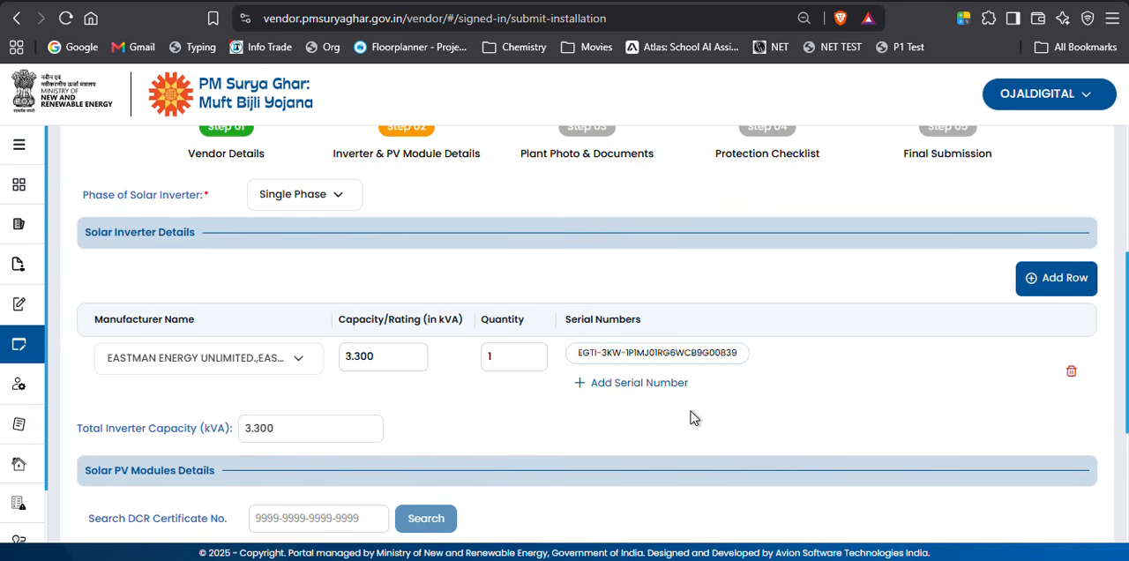
Copy the DCR certificate number from the DCR certificate PDF and search for it under Solar PV Modules Details.
{"action": "scroll", "coordinate": [156, 388], "scroll_direction": "down", "scroll_amount": 2}
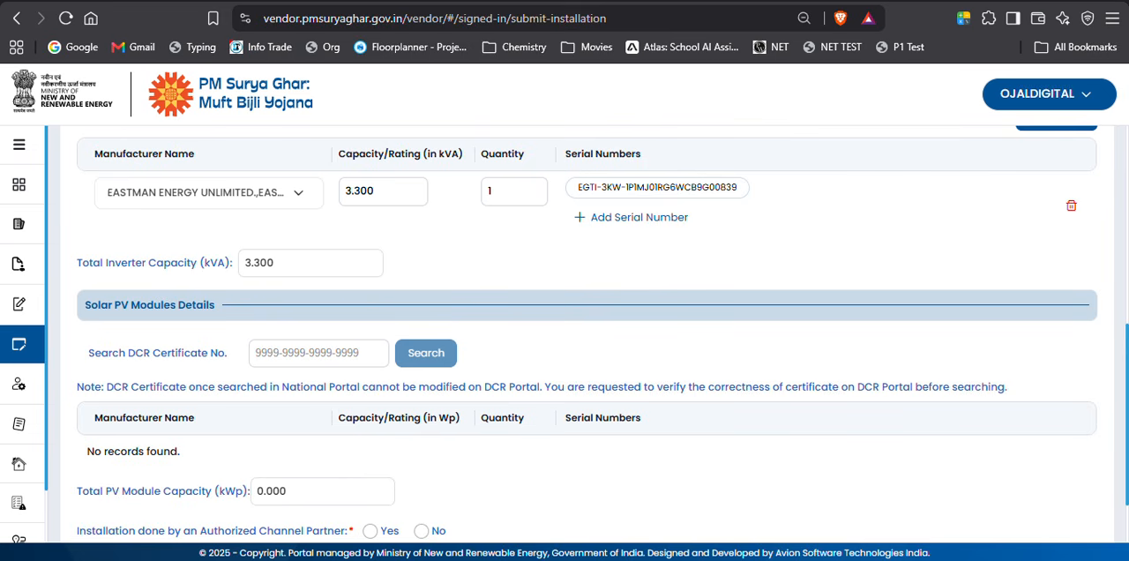
{"action": "key", "text": "alt+Tab"}
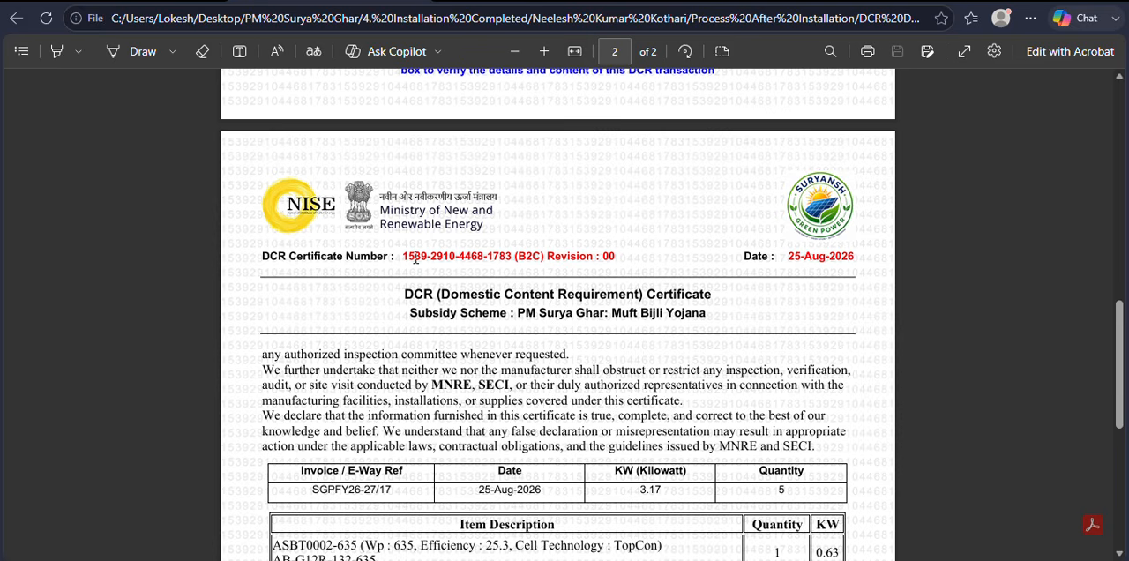
{"action": "left_click_drag", "start_coordinate": [405, 257], "coordinate": [511, 261]}
{"action": "key", "text": "ctrl+c"}
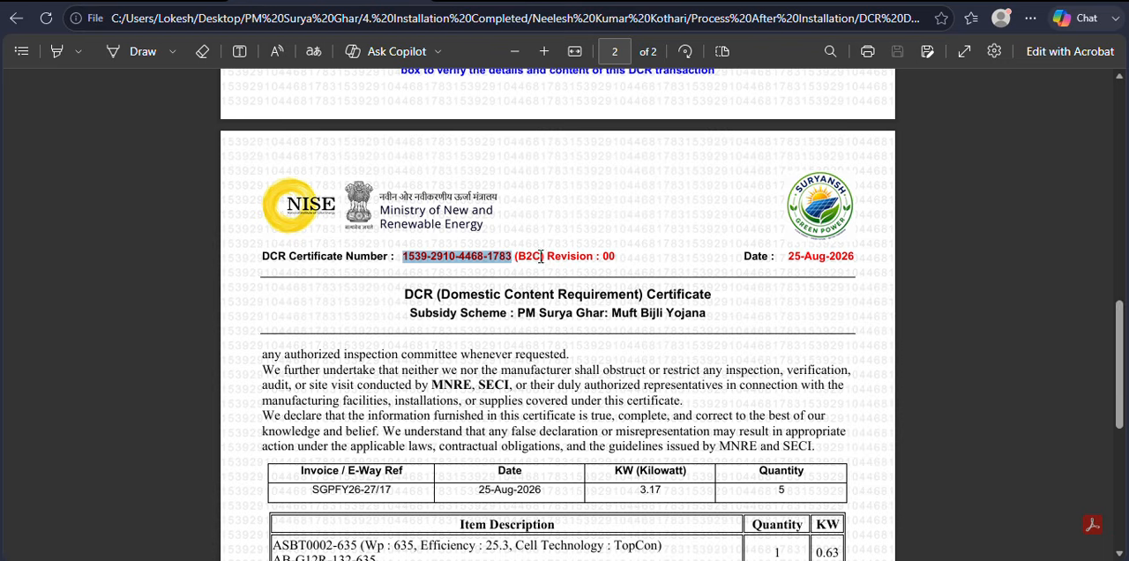
{"action": "key", "text": "alt+Tab"}
{"action": "left_click", "coordinate": [334, 353]}
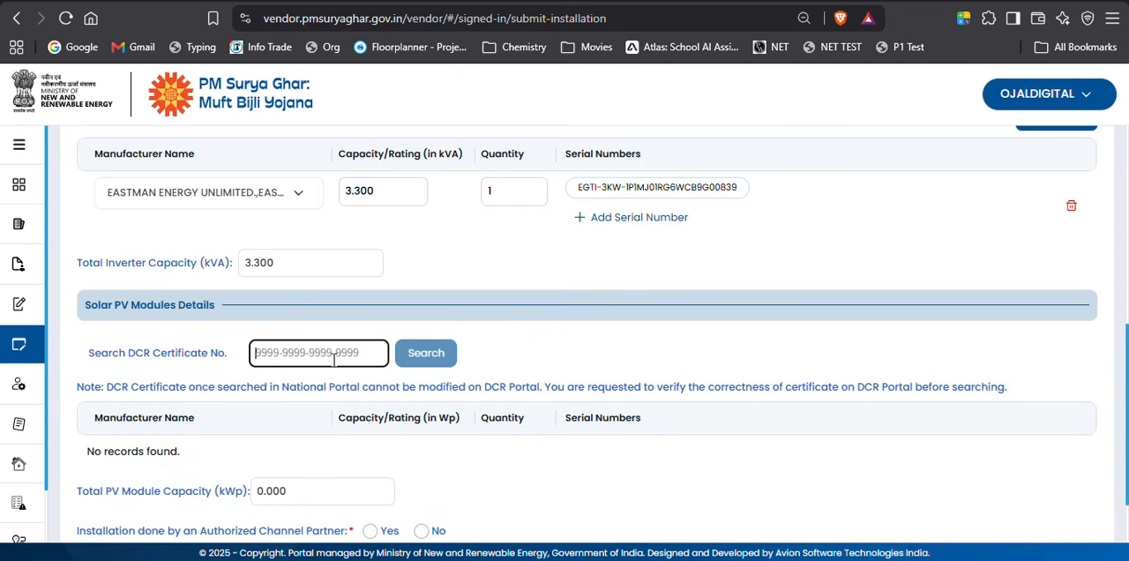
{"action": "key", "text": "ctrl+v"}
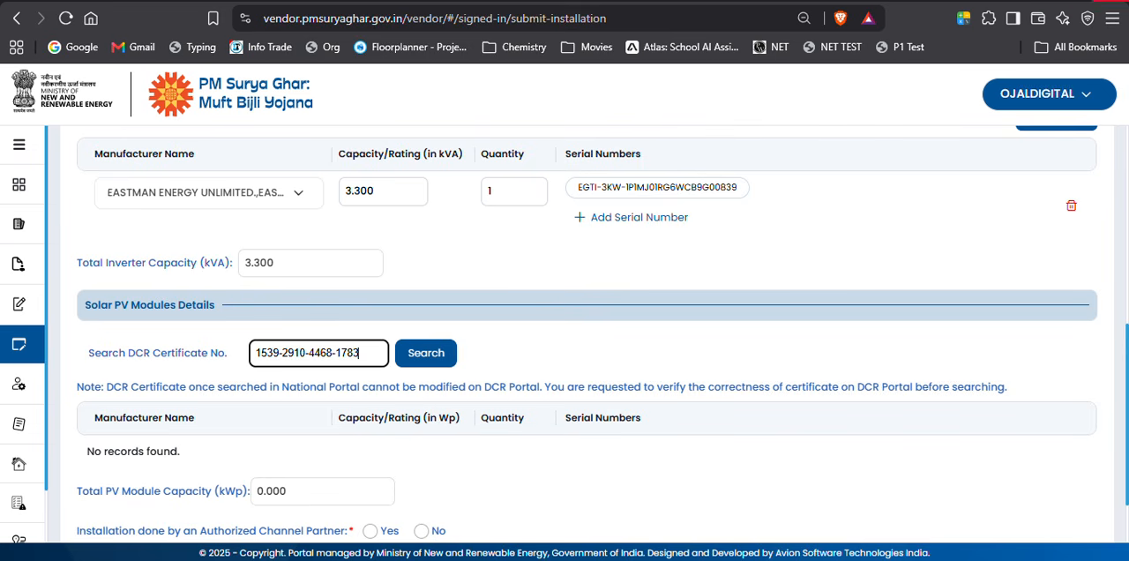
{"action": "left_click", "coordinate": [1086, 18]}
{"action": "left_click", "coordinate": [484, 1]}
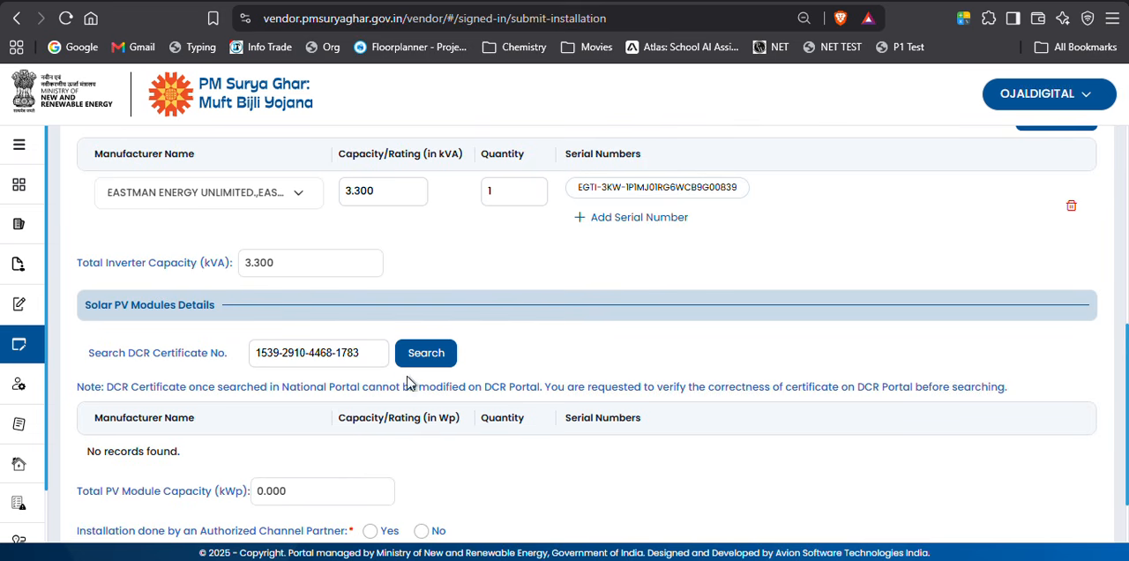
{"action": "left_click", "coordinate": [436, 354]}
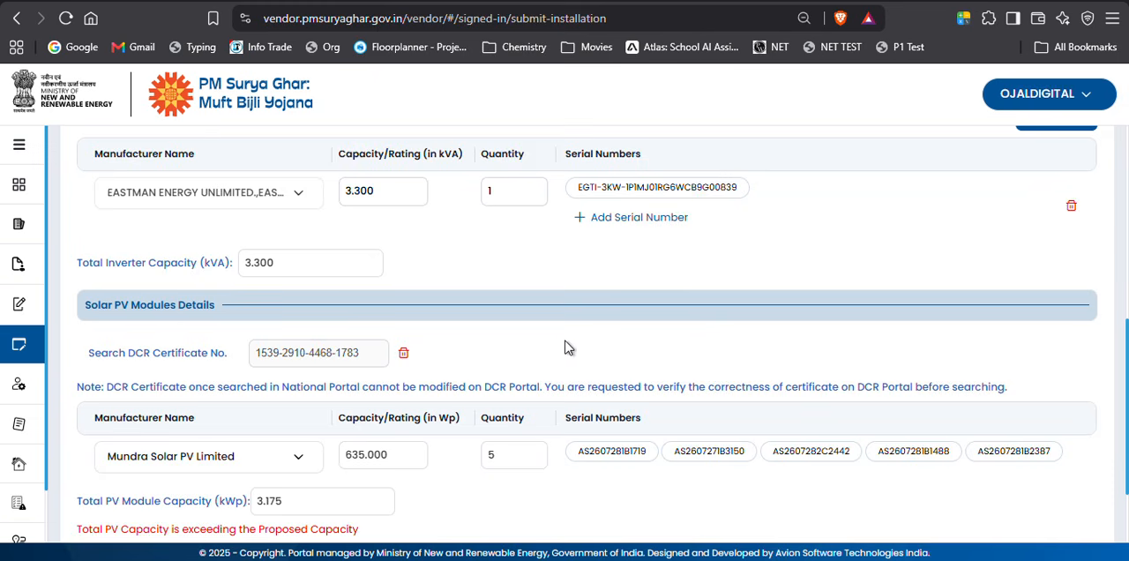
Examine the manufacturer and compliance declarations on page 1 of the DCR certificate PDF and return to the installation form.
{"action": "scroll", "coordinate": [544, 344], "scroll_direction": "down", "scroll_amount": 1}
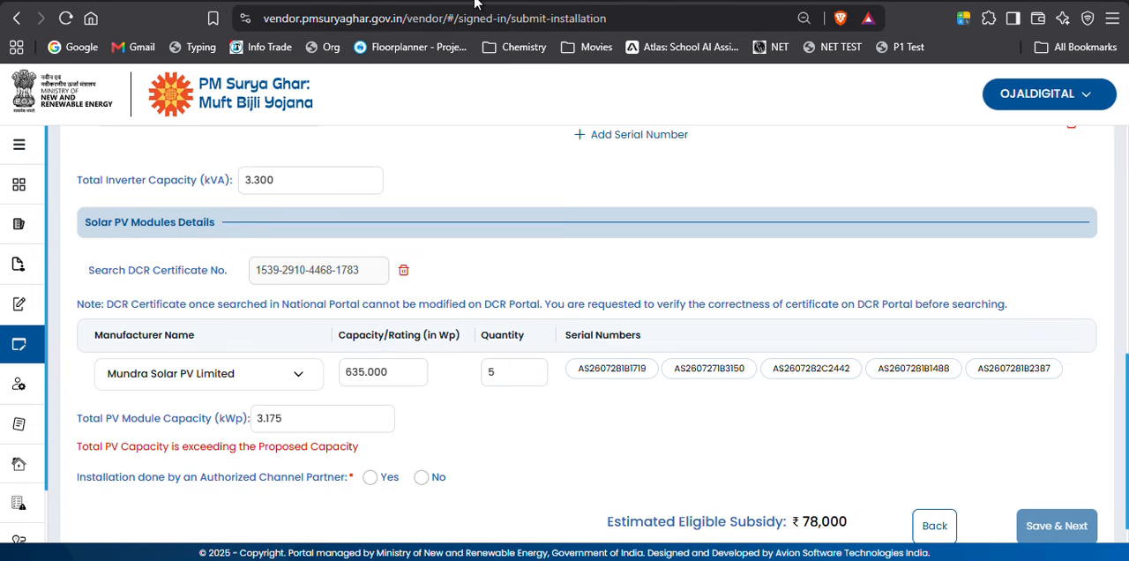
{"action": "left_click", "coordinate": [1035, 1]}
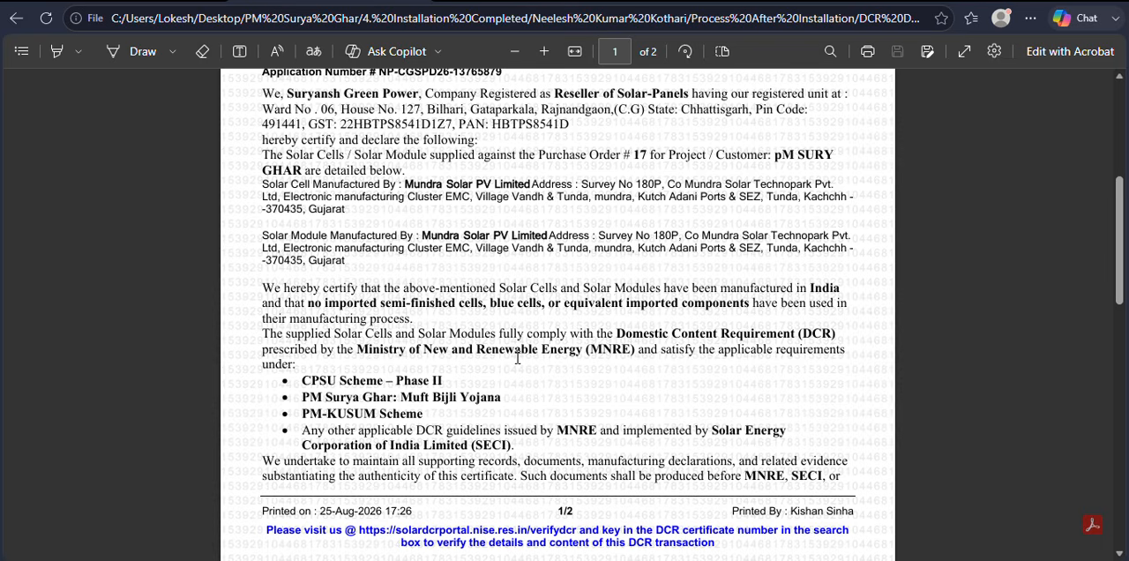
{"action": "scroll", "coordinate": [517, 358], "scroll_direction": "down", "scroll_amount": 3}
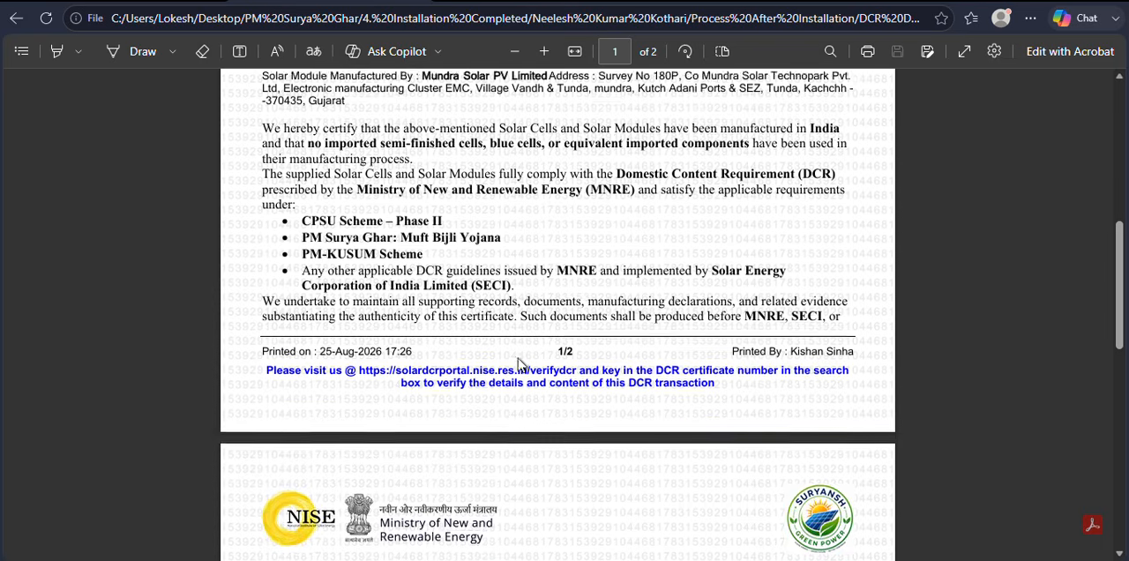
{"action": "scroll", "coordinate": [517, 367], "scroll_direction": "up", "scroll_amount": 4}
{"action": "scroll", "coordinate": [518, 366], "scroll_direction": "down", "scroll_amount": 2}
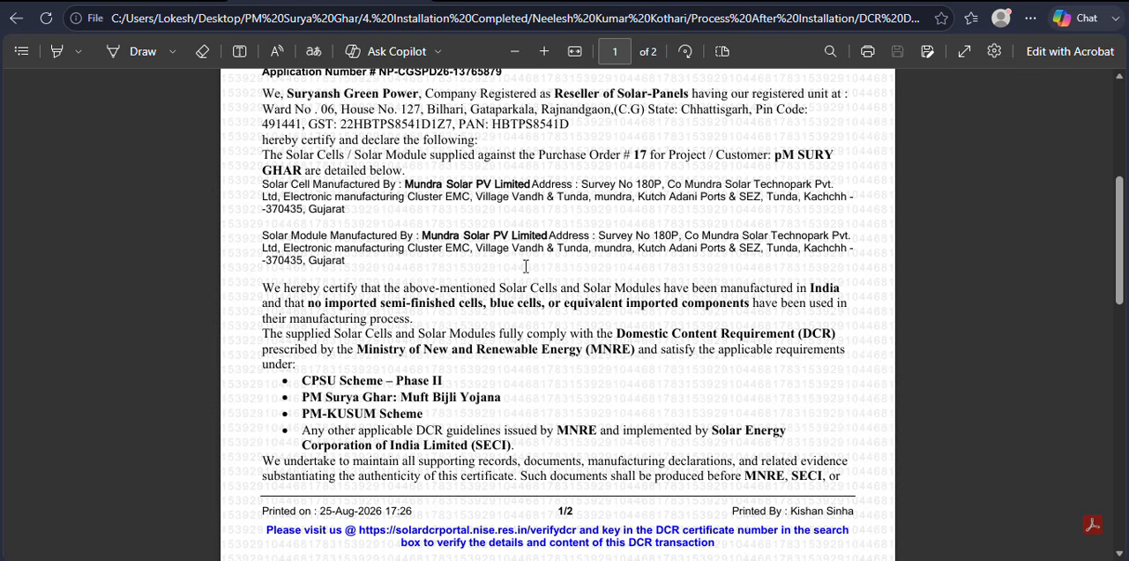
{"action": "left_click", "coordinate": [452, 559]}
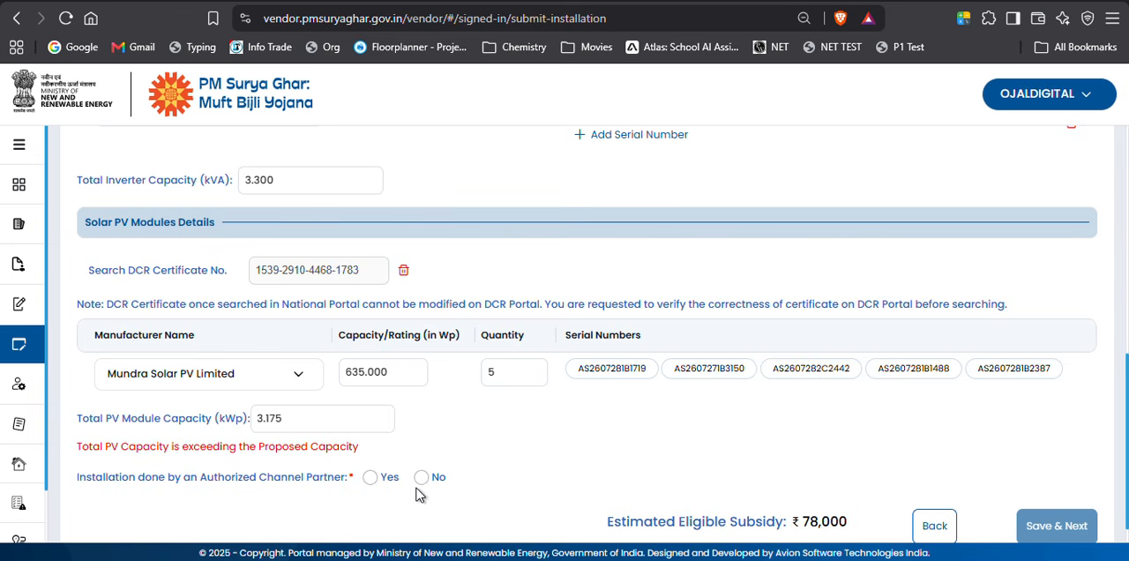
Set Installation done by an Authorized Channel Partner to No.
{"action": "left_click", "coordinate": [370, 477]}
{"action": "scroll", "coordinate": [533, 408], "scroll_direction": "down", "scroll_amount": 2}
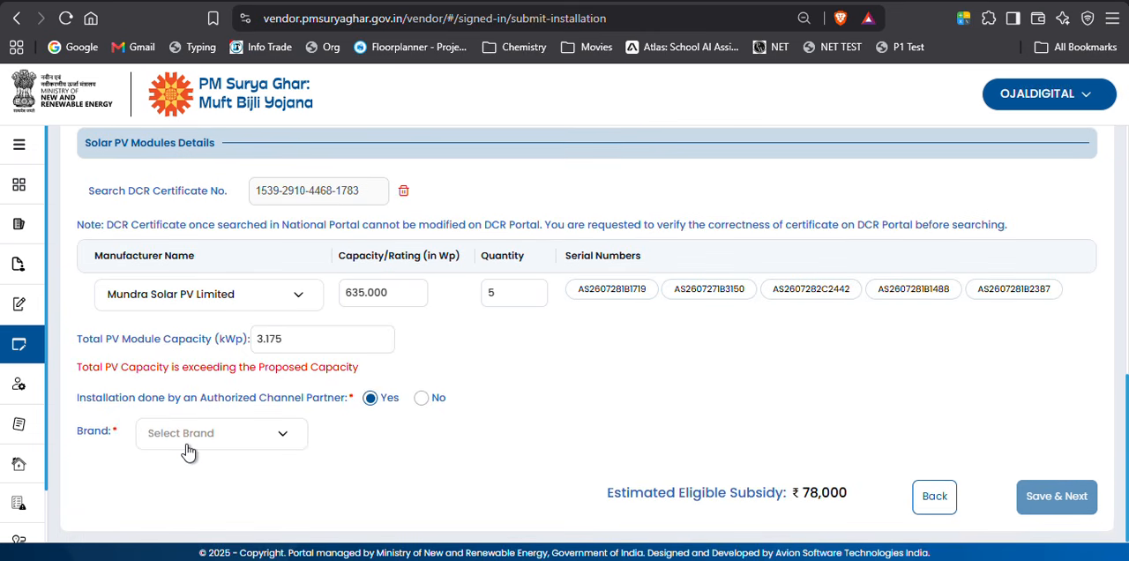
{"action": "left_click", "coordinate": [420, 398]}
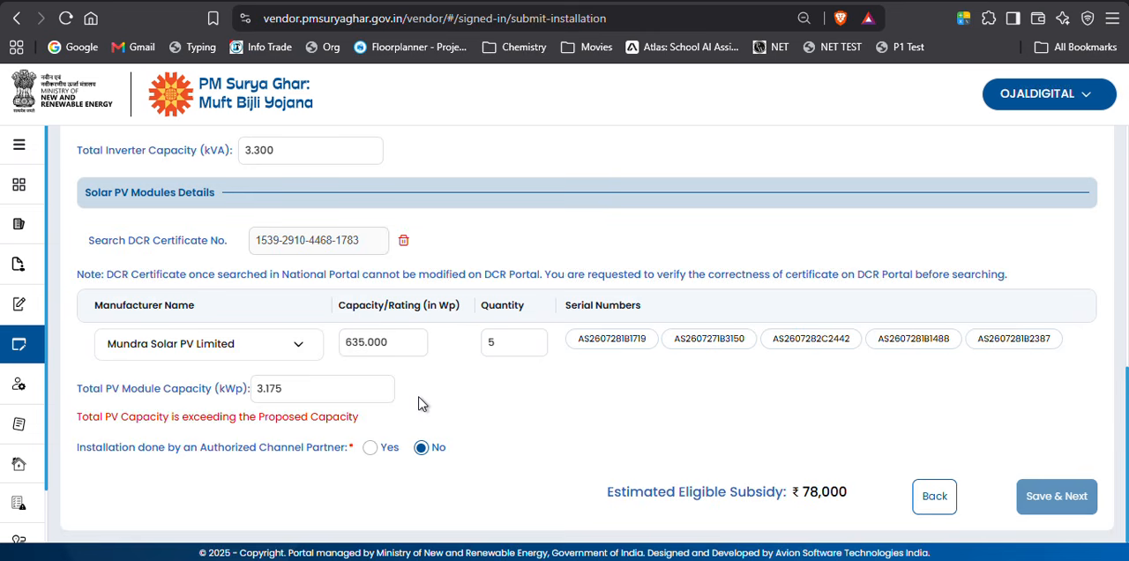
Set the phase of the solar inverter to Single Phase again and save the Inverter & PV Module Details step.
{"action": "scroll", "coordinate": [653, 432], "scroll_direction": "up", "scroll_amount": 5}
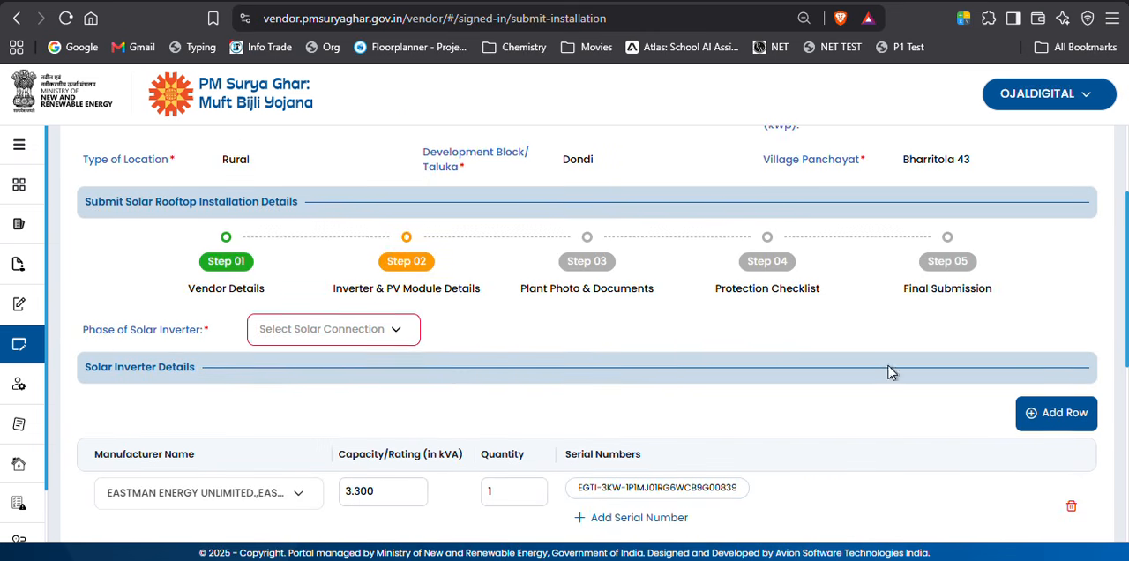
{"action": "scroll", "coordinate": [888, 371], "scroll_direction": "down", "scroll_amount": 5}
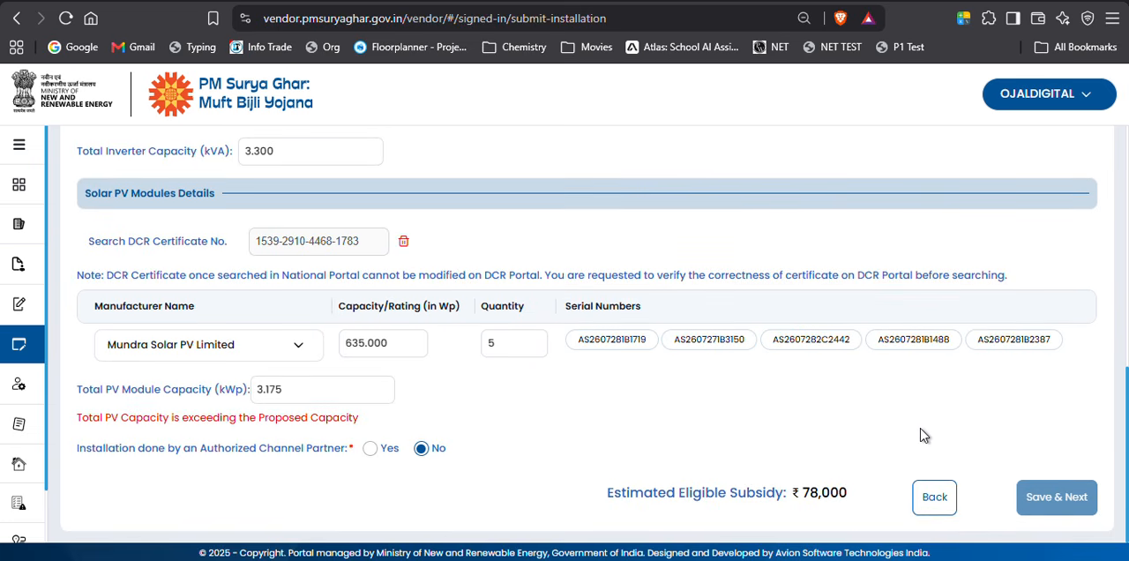
{"action": "scroll", "coordinate": [920, 434], "scroll_direction": "up", "scroll_amount": 5}
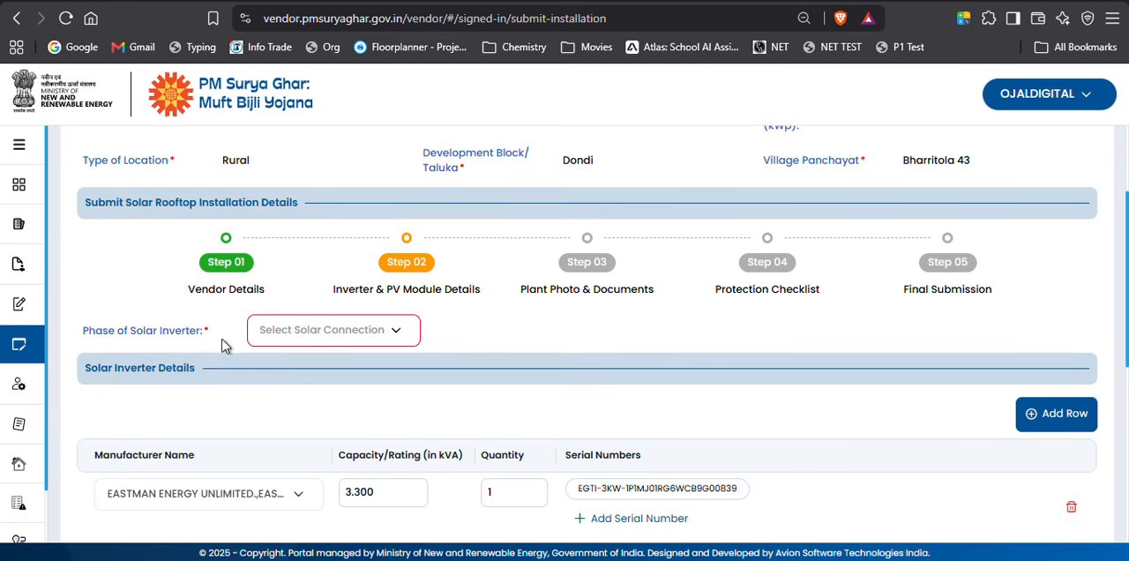
{"action": "left_click", "coordinate": [392, 336]}
{"action": "left_click", "coordinate": [340, 361]}
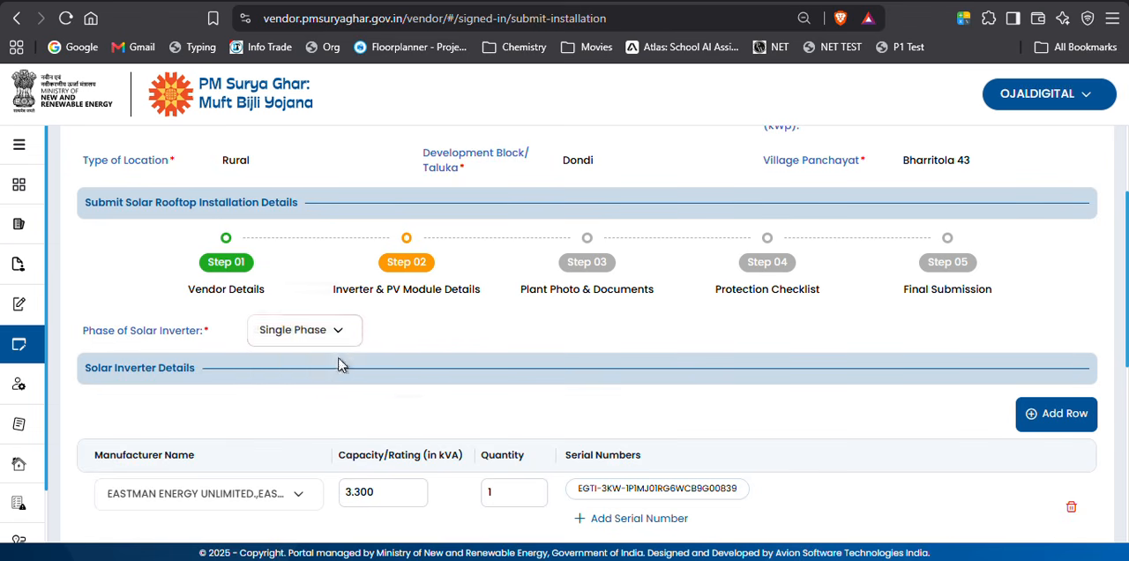
{"action": "scroll", "coordinate": [740, 282], "scroll_direction": "down", "scroll_amount": 2}
{"action": "scroll", "coordinate": [741, 277], "scroll_direction": "down", "scroll_amount": 2}
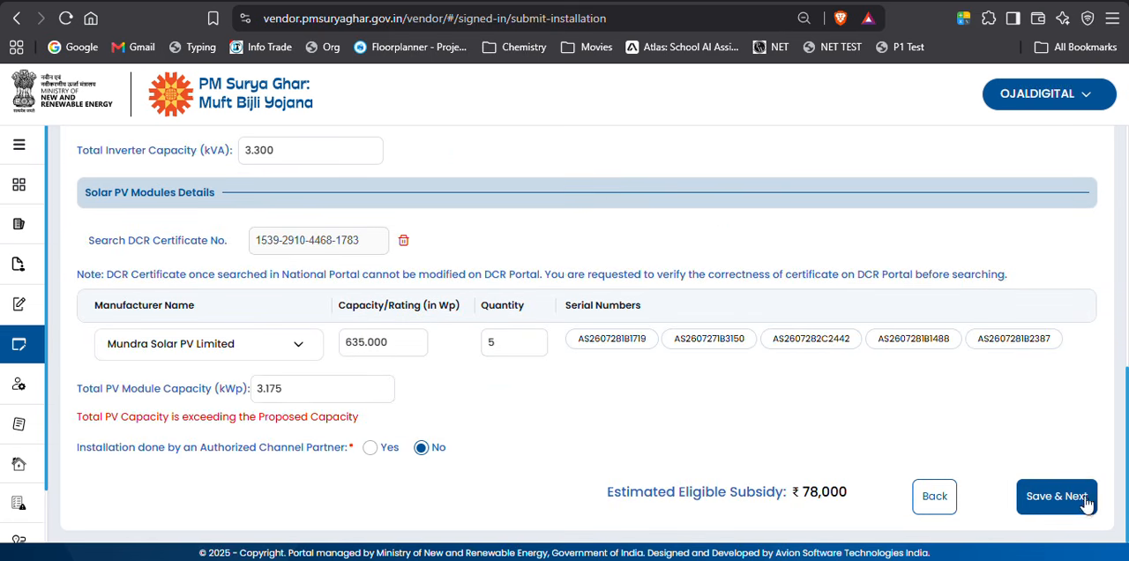
{"action": "left_click", "coordinate": [1068, 497]}
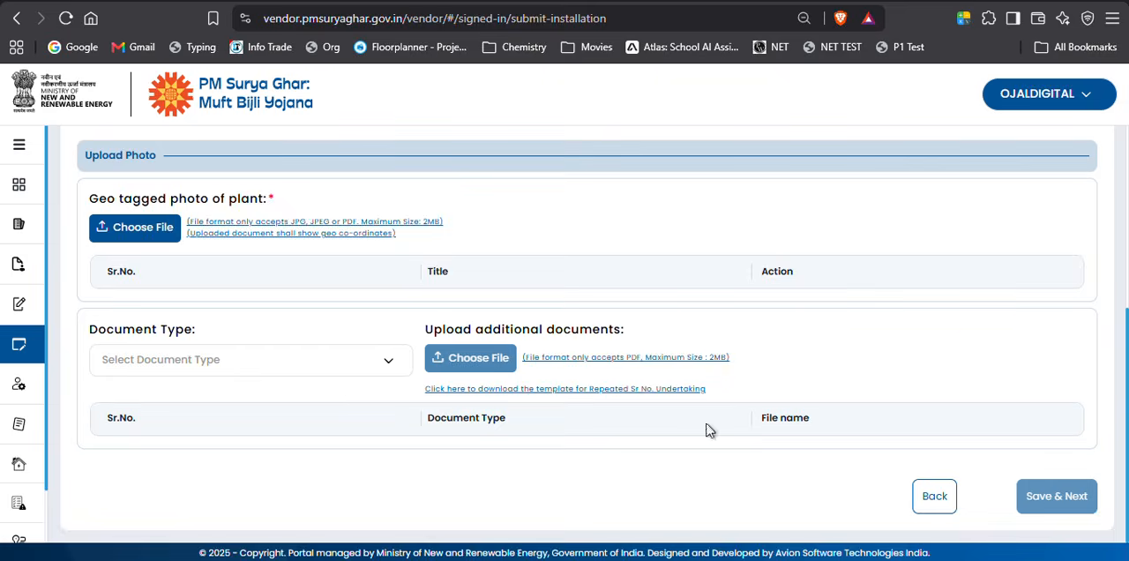
Switch to File Explorer and rename the photo WhatsApp Image 2026-08-25 at 10.51.48 (1) as 1.
{"action": "scroll", "coordinate": [569, 392], "scroll_direction": "up", "scroll_amount": 2}
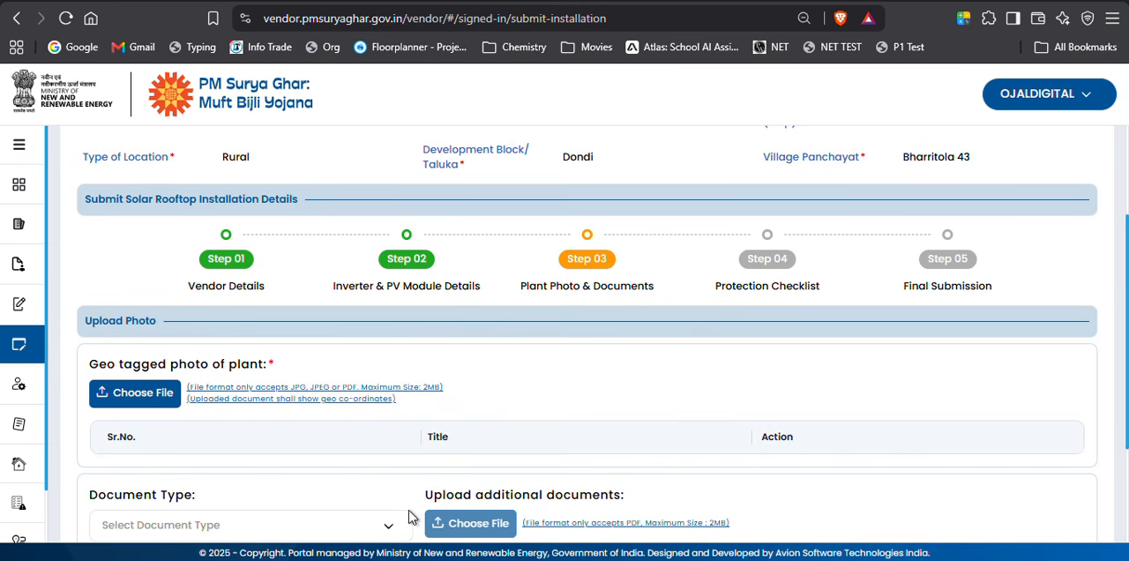
{"action": "mouse_move", "coordinate": [489, 560]}
{"action": "left_click", "coordinate": [577, 497]}
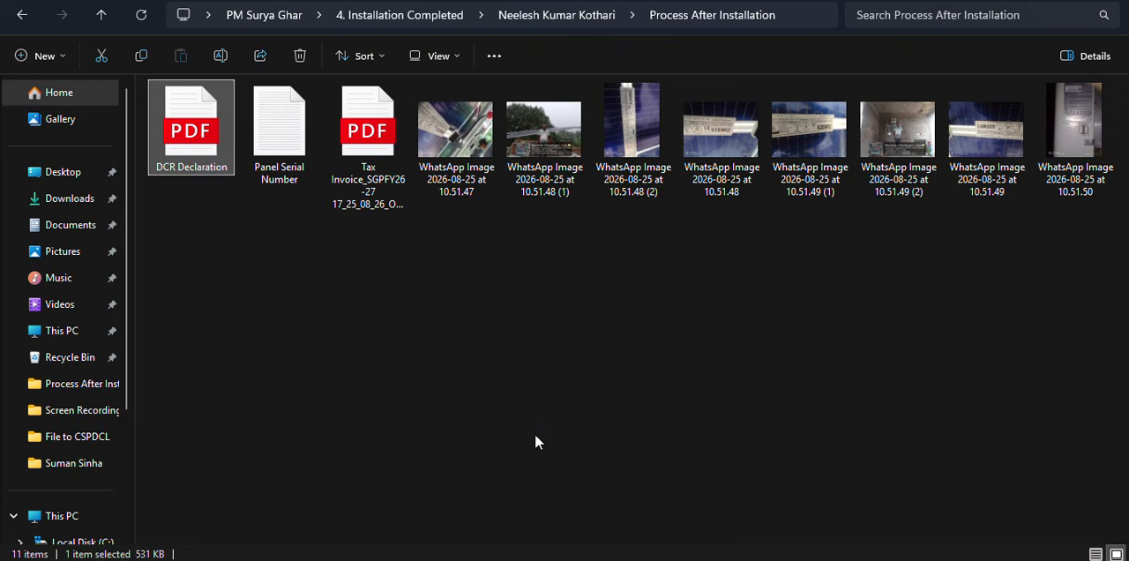
{"action": "left_click", "coordinate": [887, 190]}
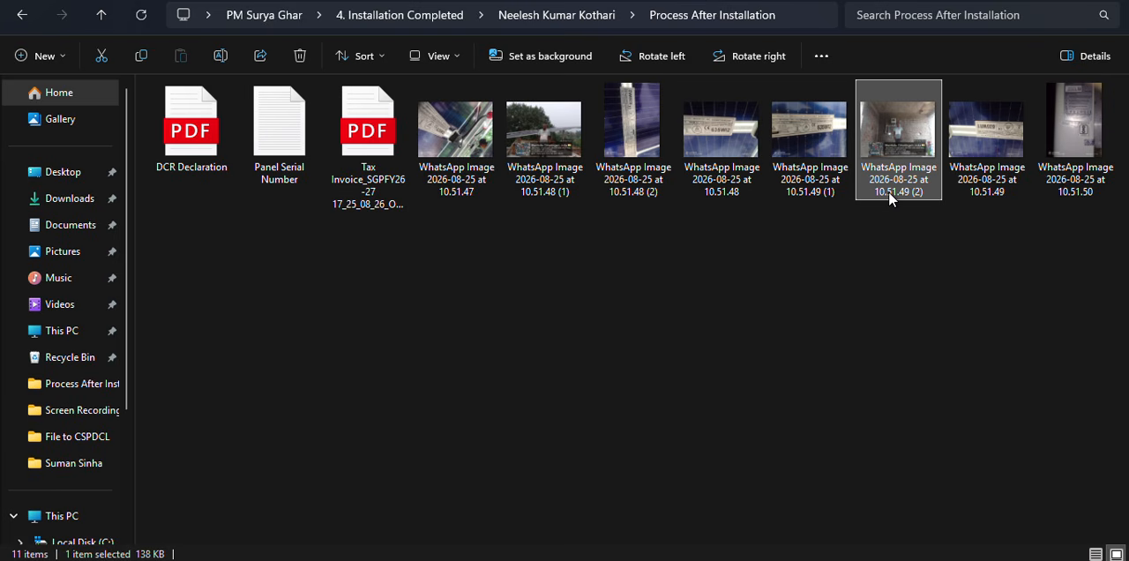
{"action": "left_click", "coordinate": [544, 141]}
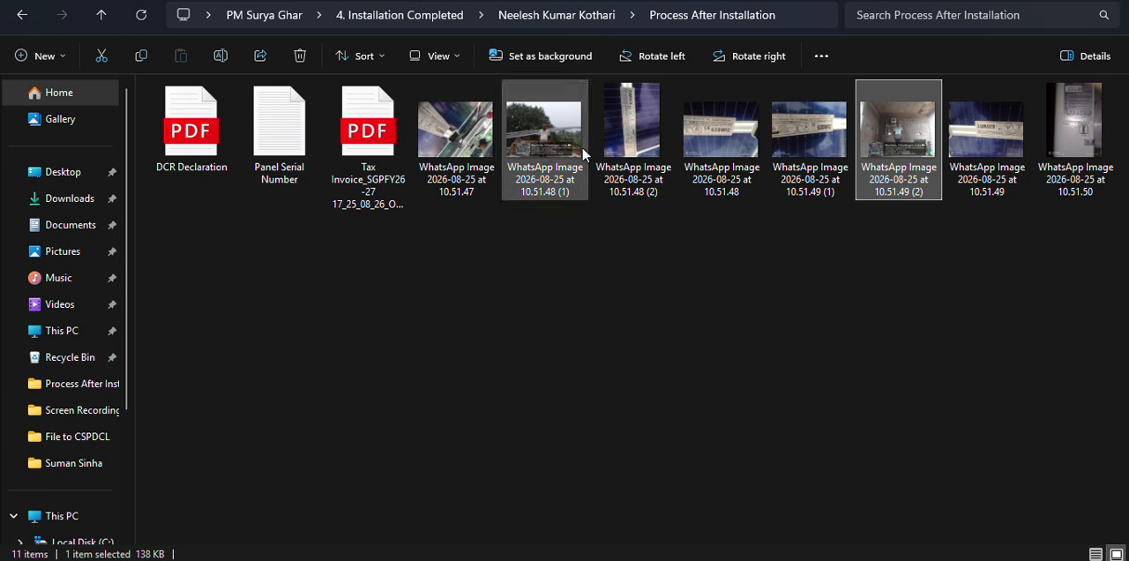
{"action": "key", "text": "F2"}
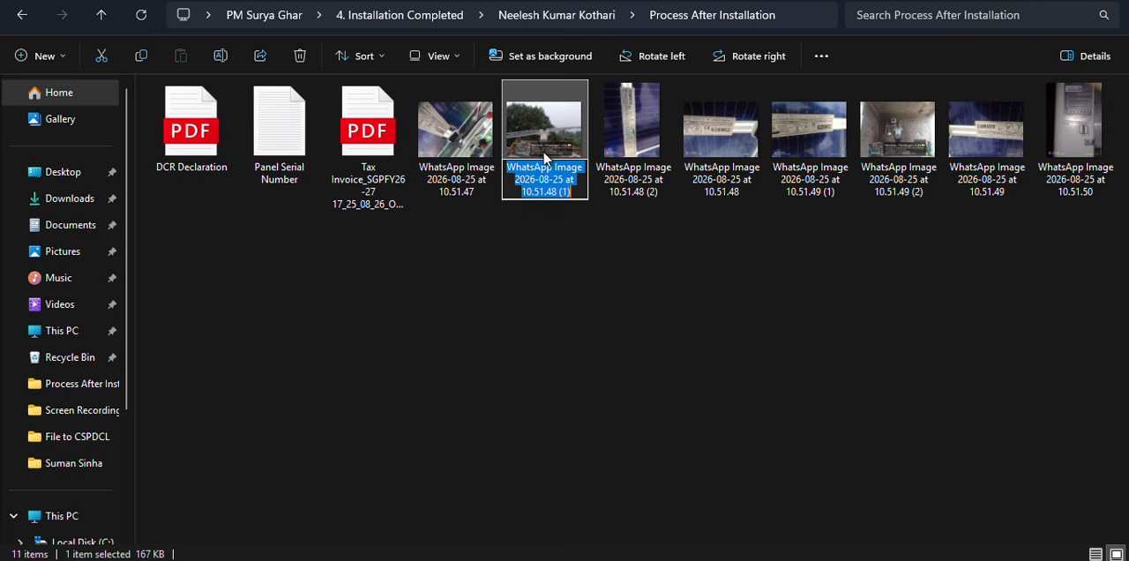
{"action": "type", "text": "1"}
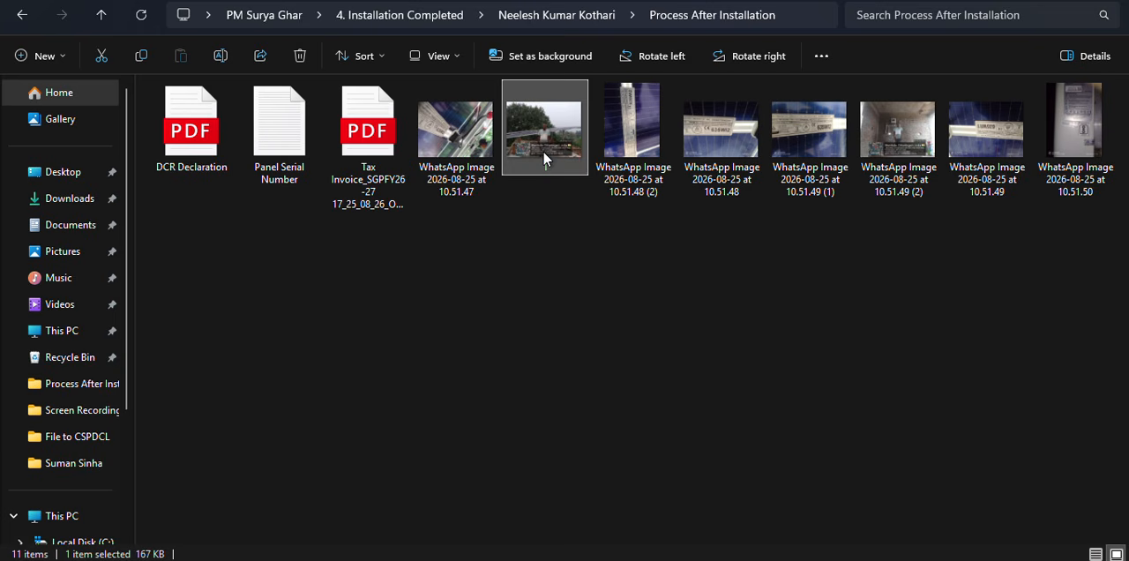
{"action": "key", "text": "Return"}
{"action": "left_click", "coordinate": [870, 180]}
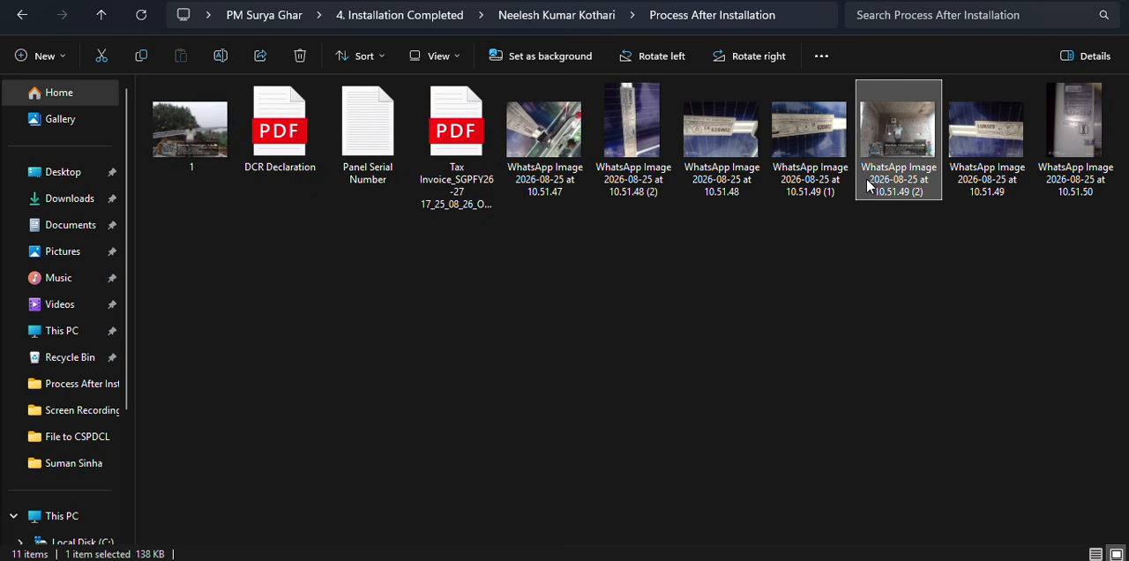
Try to upload WhatsApp Image 2026-08-25 at 10.51.49 (2) from the customer's Process After Installation folder as the portal's geo tagged plant photo.
{"action": "mouse_move", "coordinate": [482, 551]}
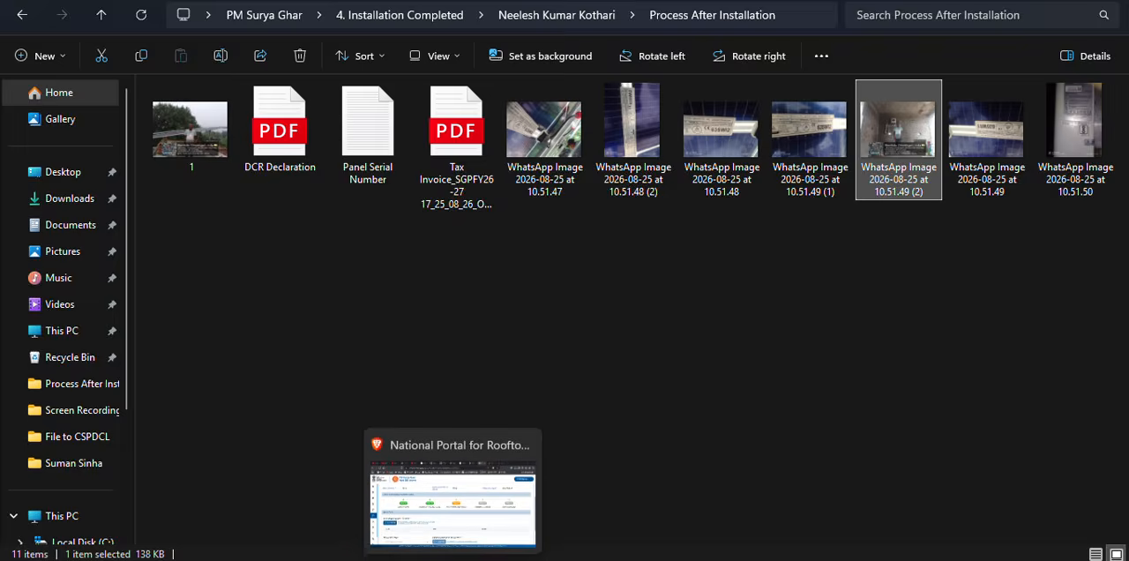
{"action": "left_click", "coordinate": [418, 481]}
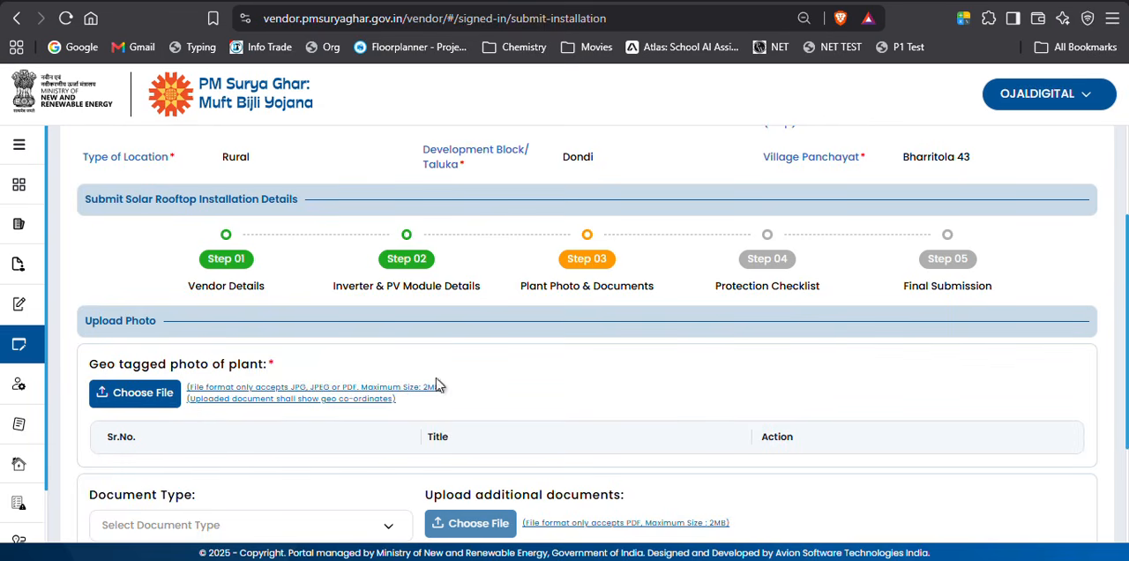
{"action": "left_click", "coordinate": [166, 399]}
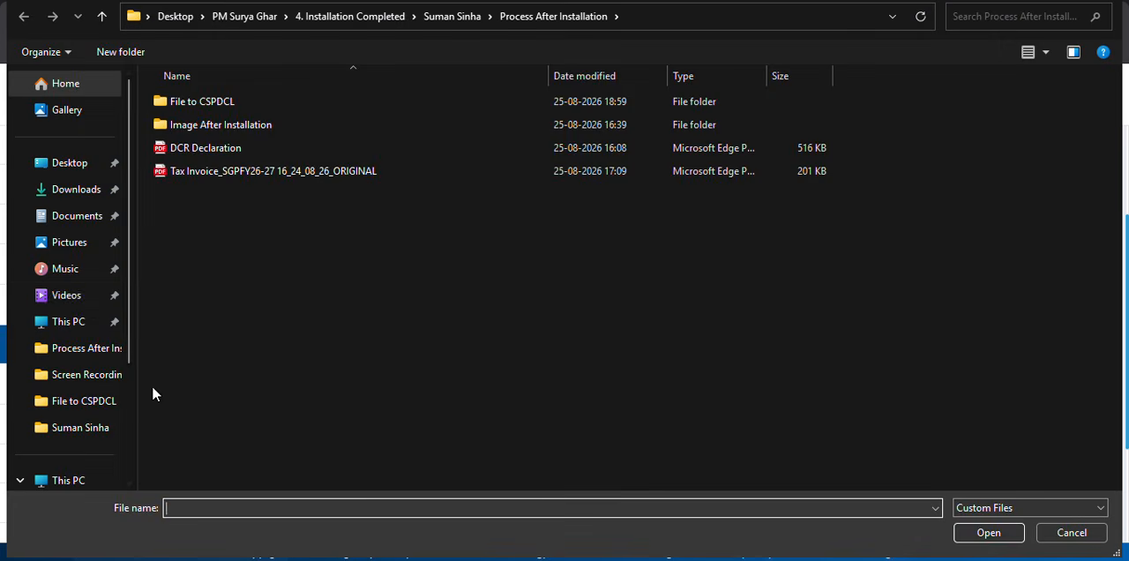
{"action": "left_click", "coordinate": [91, 428]}
{"action": "left_click", "coordinate": [102, 17]}
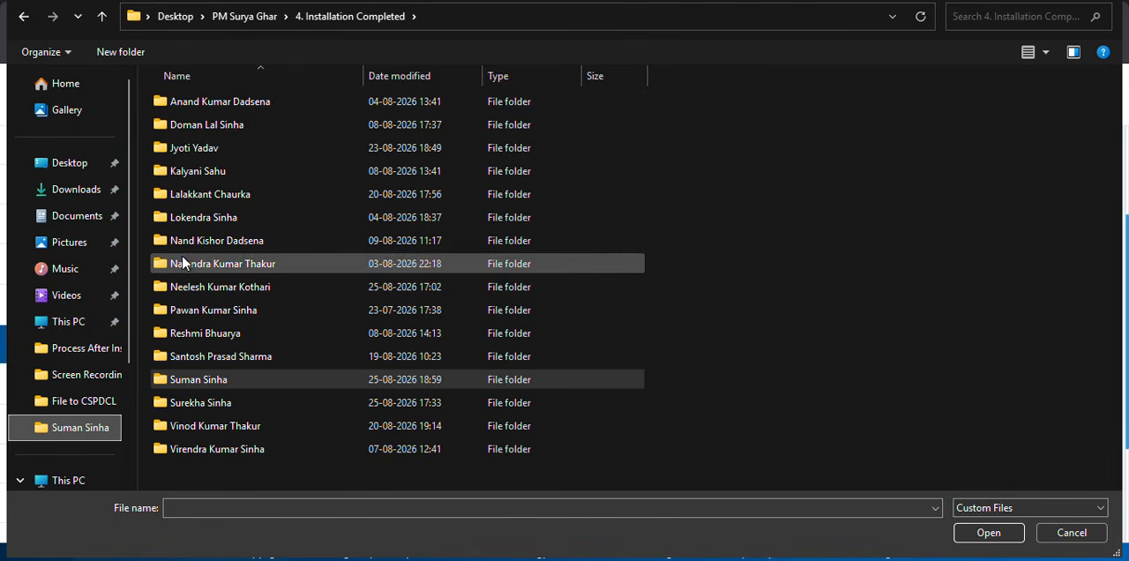
{"action": "left_click", "coordinate": [102, 17]}
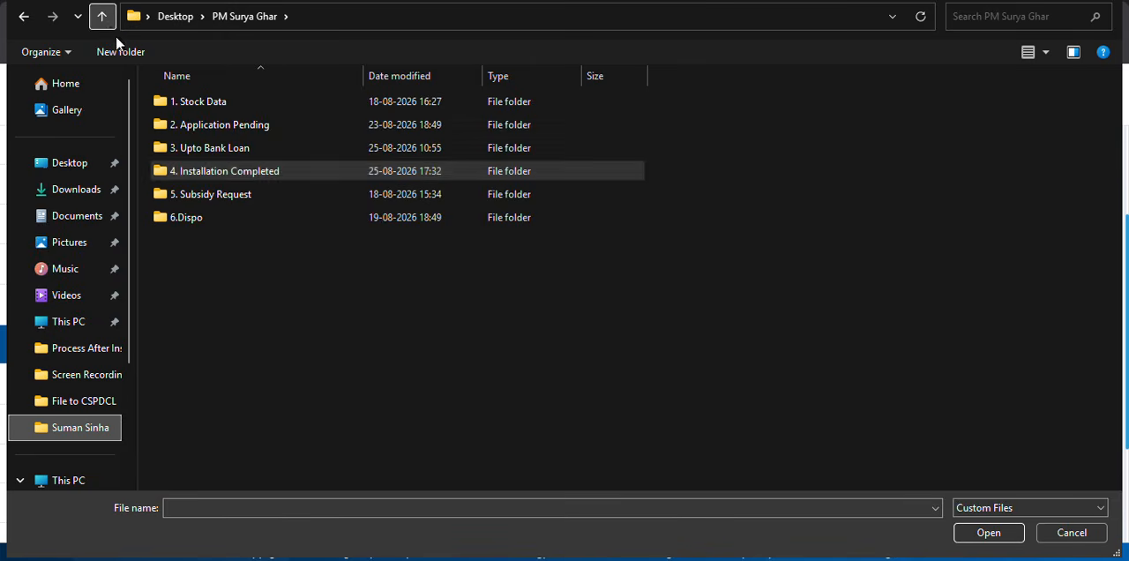
{"action": "double_click", "coordinate": [211, 171]}
{"action": "double_click", "coordinate": [274, 294]}
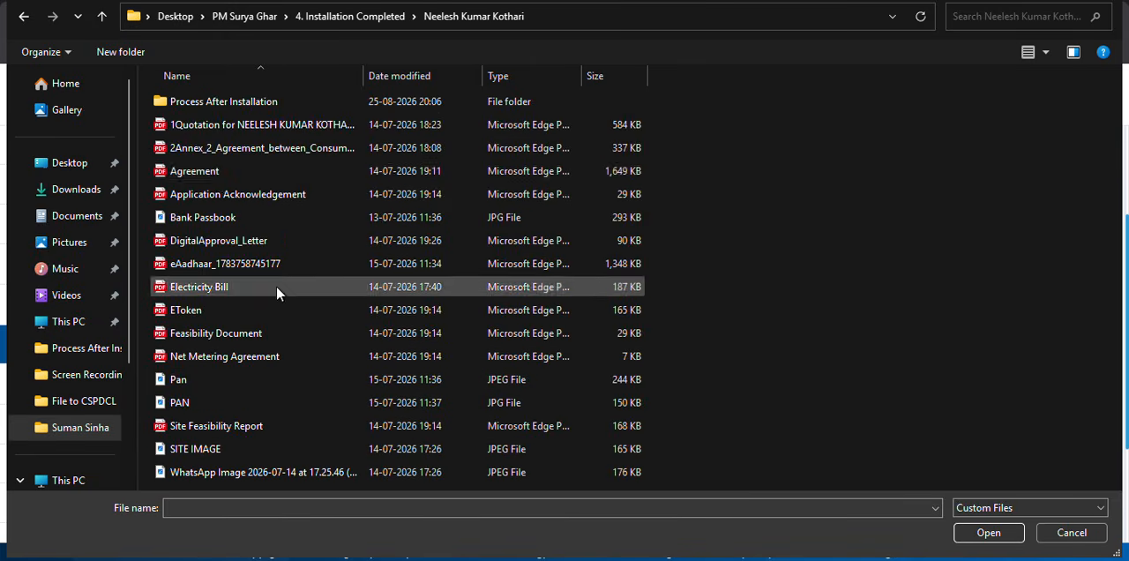
{"action": "double_click", "coordinate": [256, 102]}
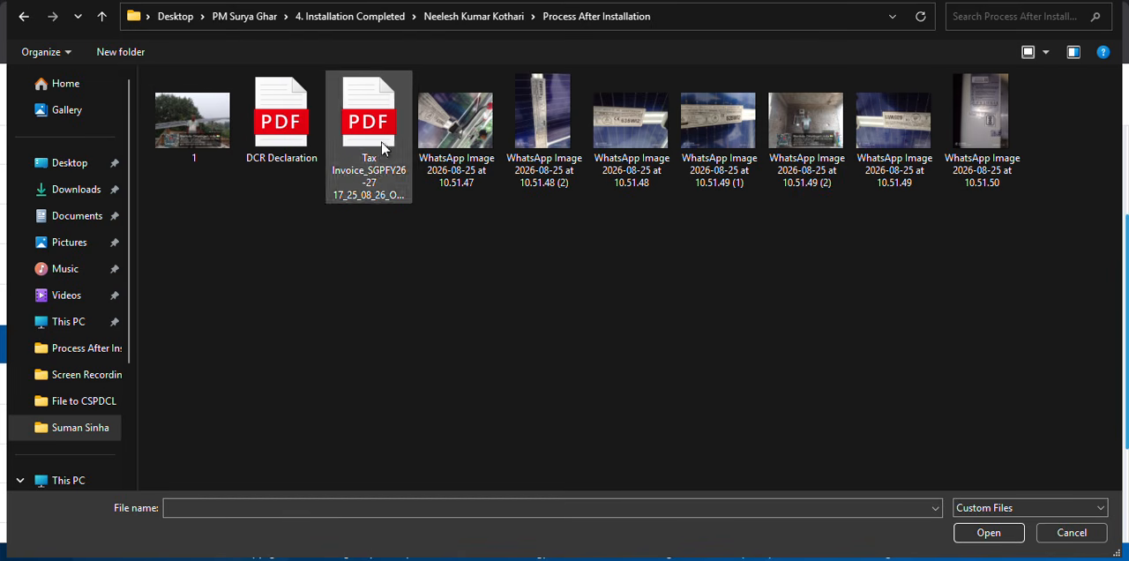
{"action": "left_click", "coordinate": [814, 157]}
{"action": "left_click", "coordinate": [995, 530]}
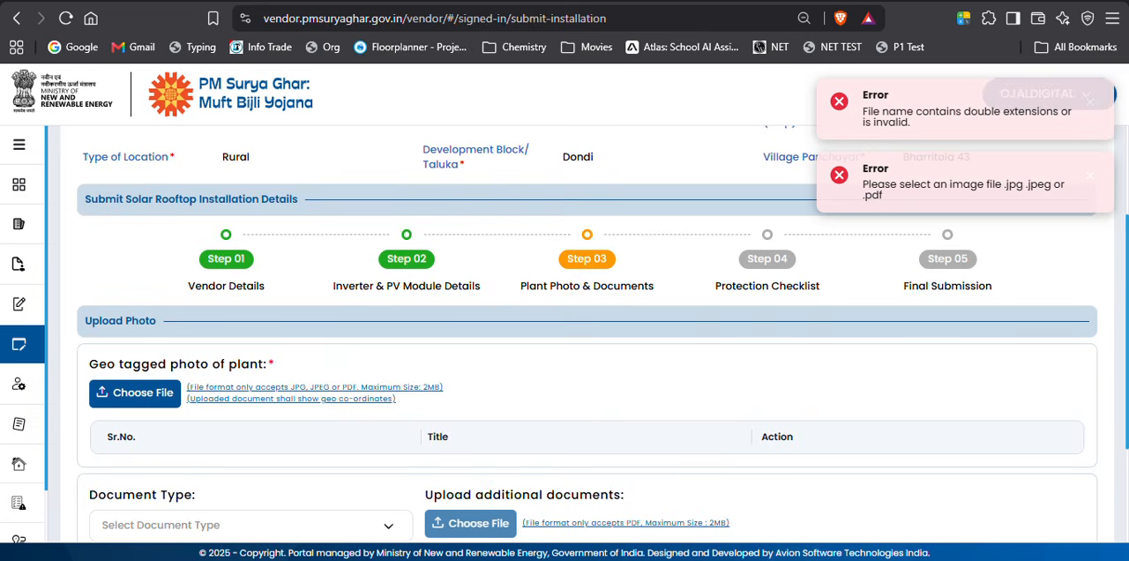
Switch to File Explorer, rename the photo WhatsApp Image 2026-08-25 at 10.51.49 (2) as 2, and return to the portal.
{"action": "left_click", "coordinate": [554, 498]}
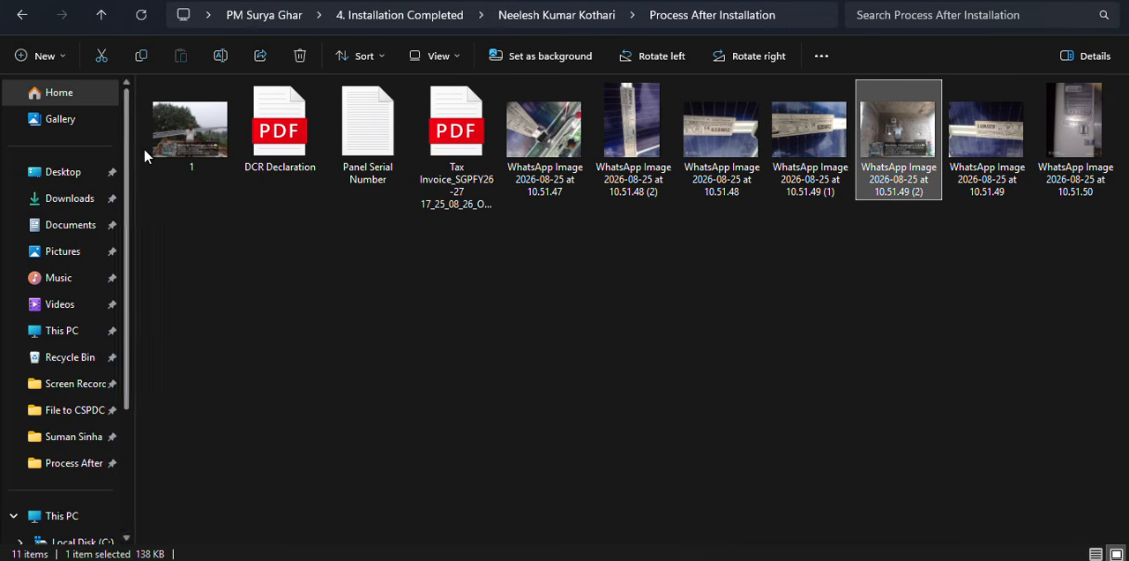
{"action": "key", "text": "F2"}
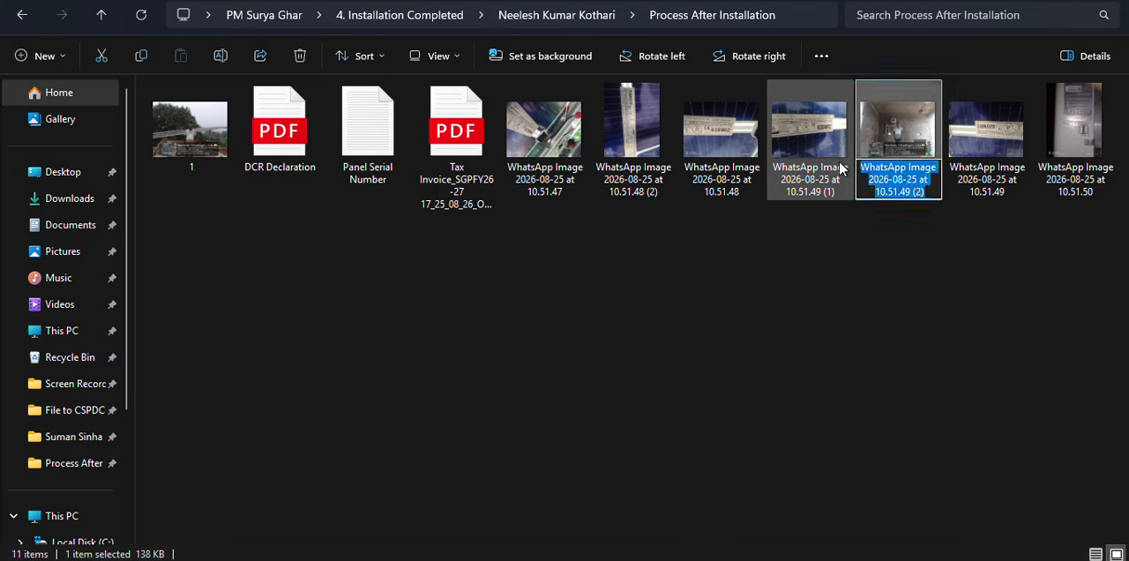
{"action": "type", "text": "2"}
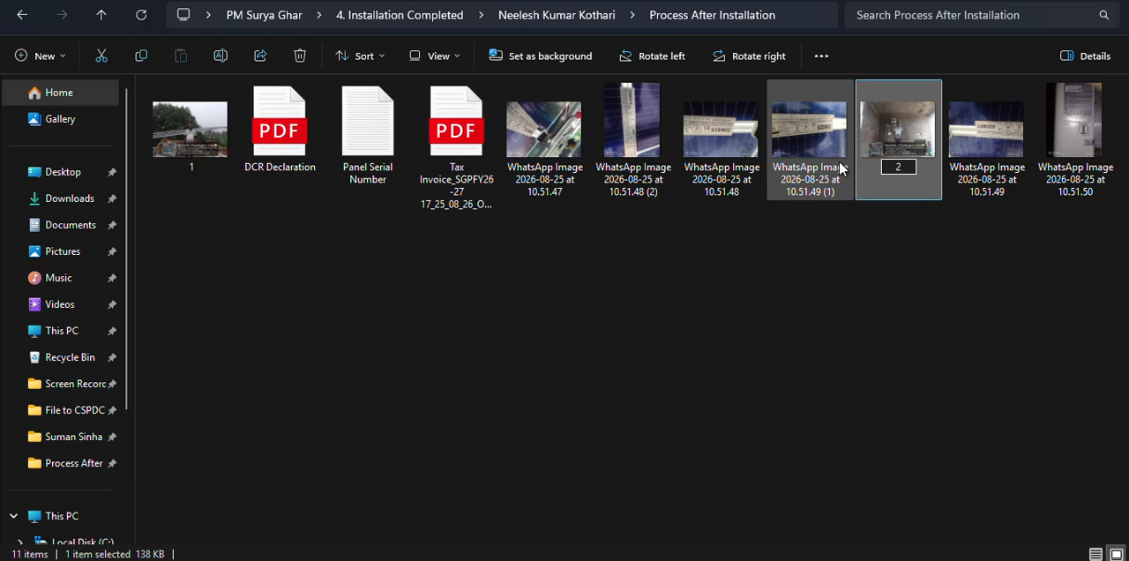
{"action": "key", "text": "Return"}
{"action": "key", "text": "alt+Tab"}
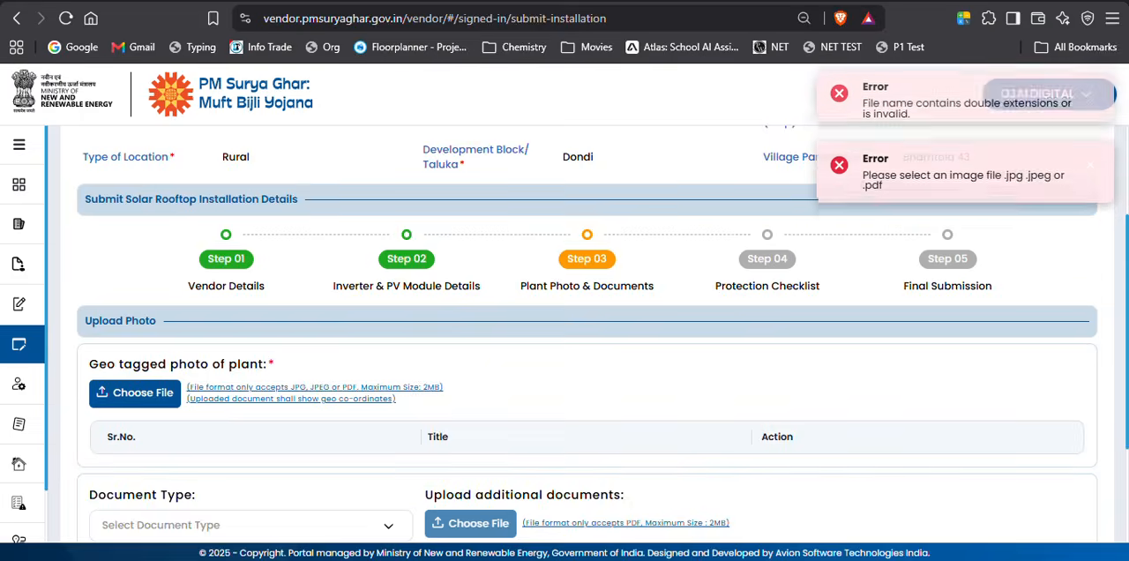
Upload the photos 1 and 2 from the customer's Process After Installation folder as the geo tagged photos of the plant.
{"action": "left_click", "coordinate": [132, 392]}
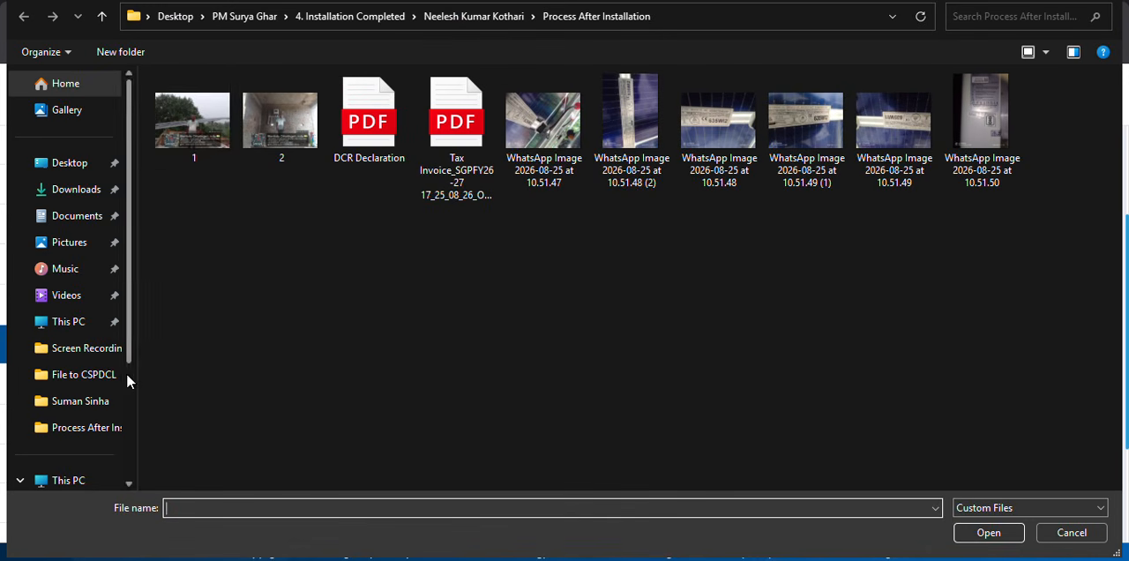
{"action": "left_click", "coordinate": [202, 141]}
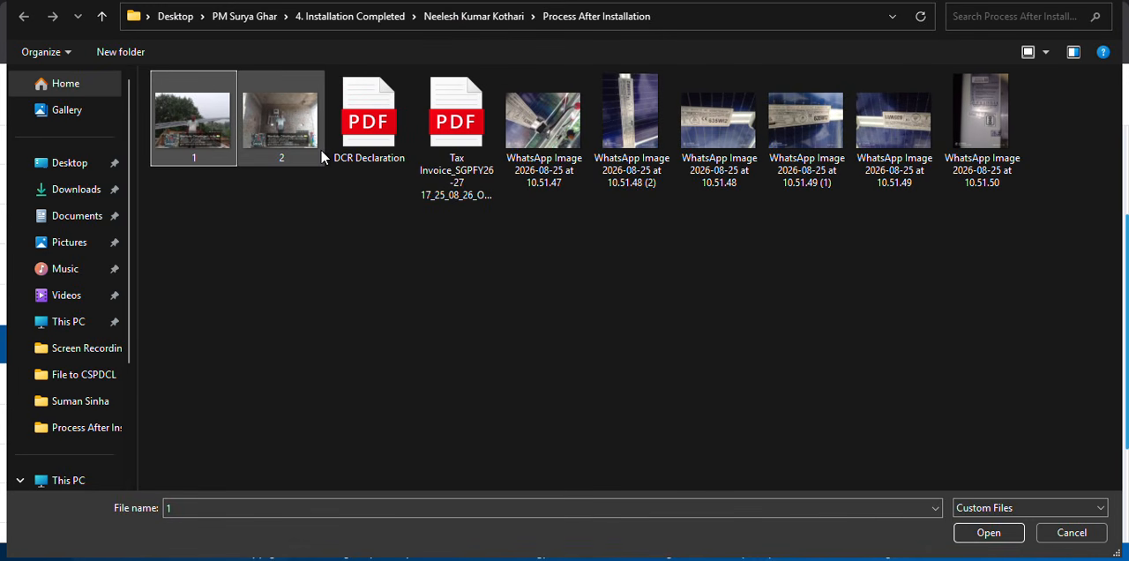
{"action": "double_click", "coordinate": [208, 130]}
{"action": "scroll", "coordinate": [723, 415], "scroll_direction": "down", "scroll_amount": 1}
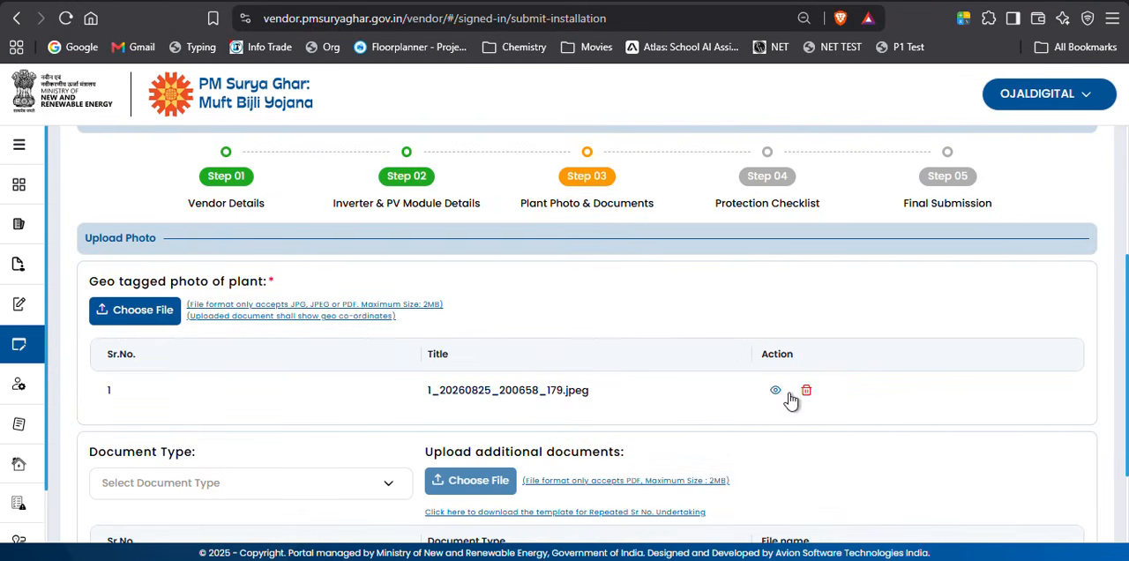
{"action": "left_click", "coordinate": [118, 311]}
{"action": "left_click", "coordinate": [281, 121]}
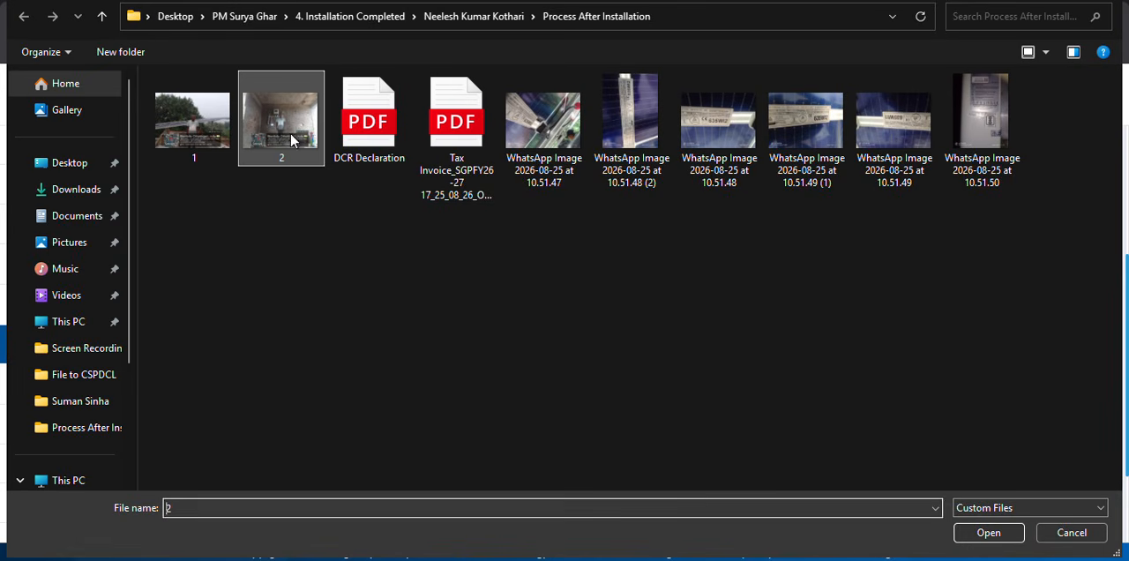
{"action": "left_click", "coordinate": [986, 533]}
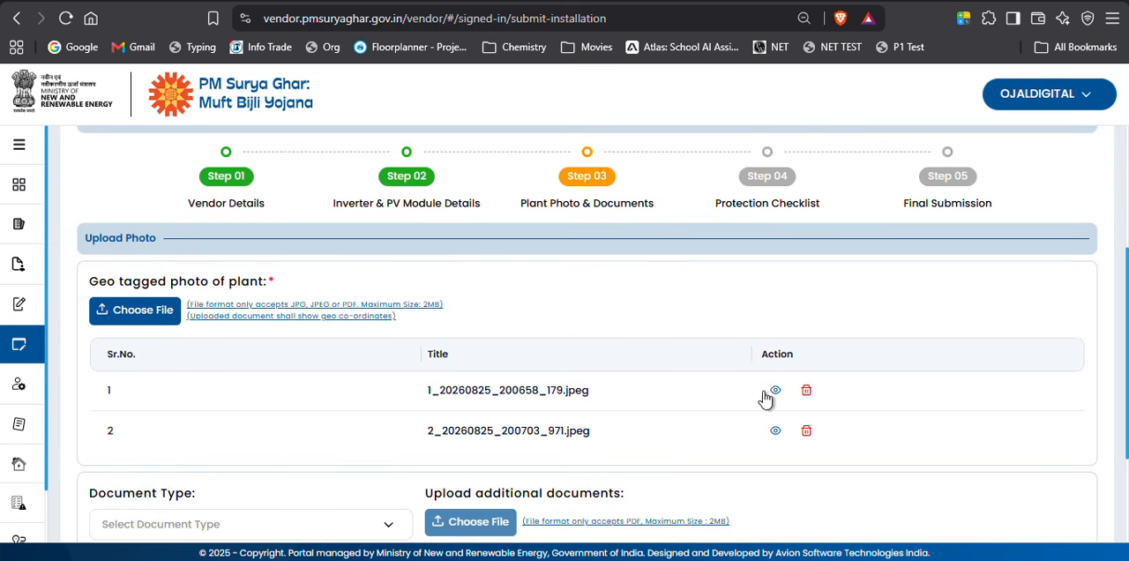
View both uploaded plant photos to check their geo coordinates, closing each preview.
{"action": "left_click", "coordinate": [776, 392]}
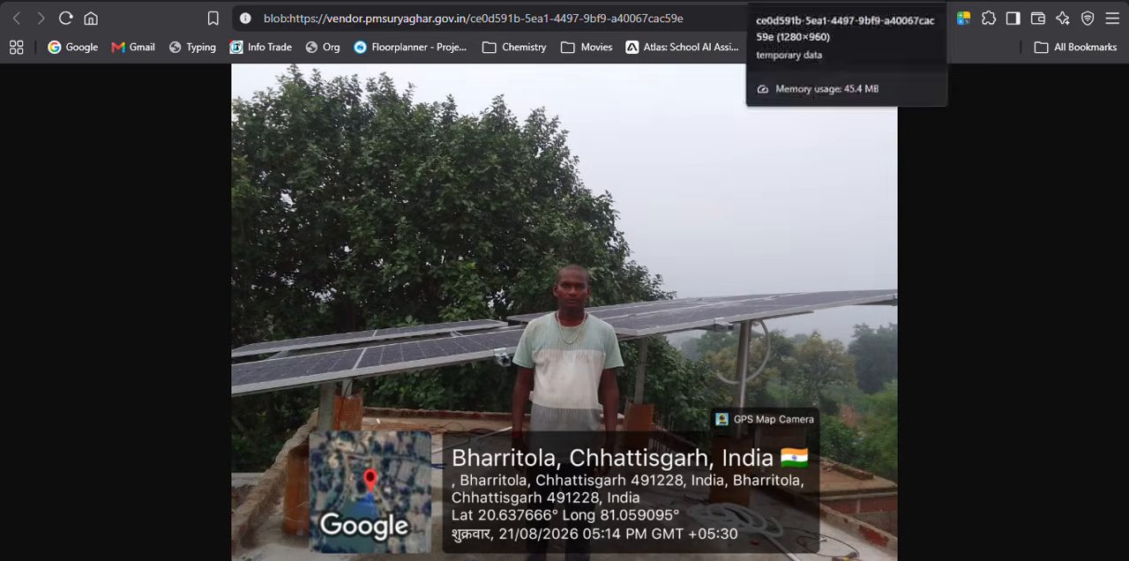
{"action": "left_click", "coordinate": [890, 1]}
{"action": "left_click", "coordinate": [776, 431]}
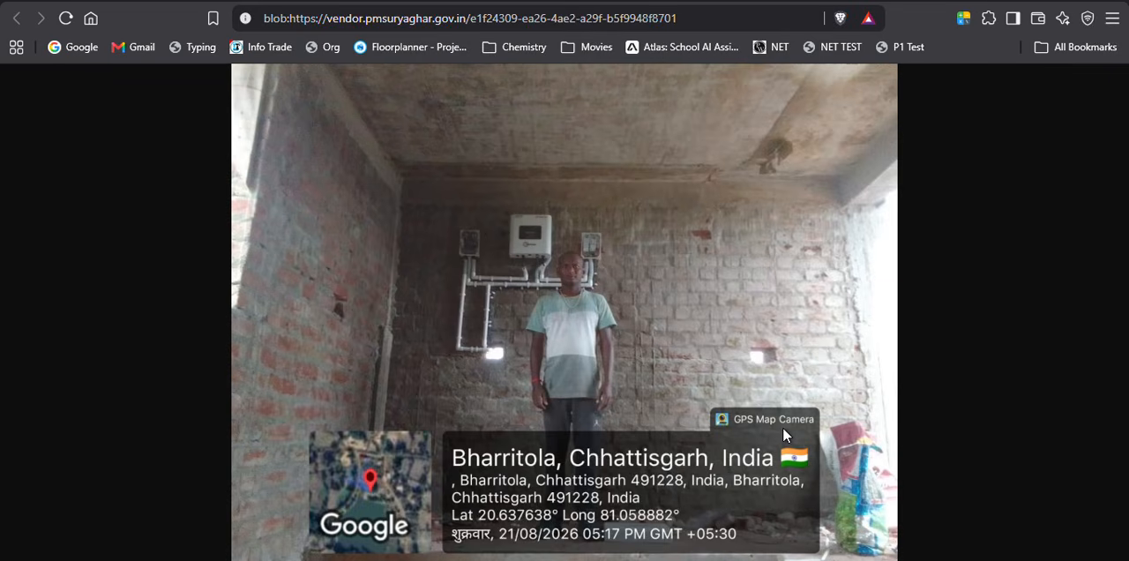
{"action": "left_click", "coordinate": [891, 1]}
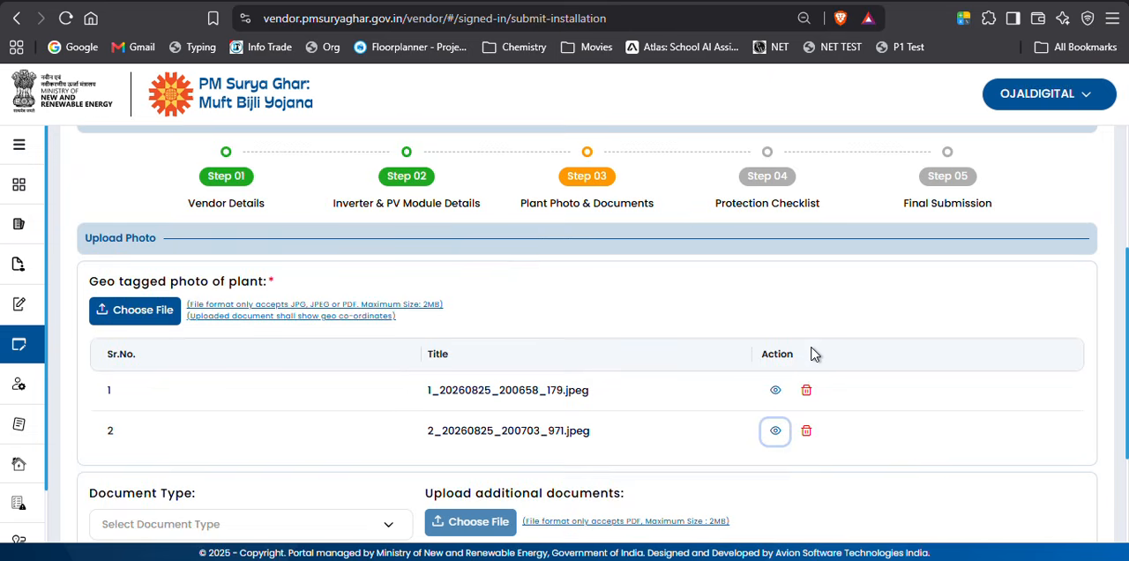
Set the additional document's type to DCR Declaration and upload the DCR Declaration PDF.
{"action": "scroll", "coordinate": [812, 354], "scroll_direction": "down", "scroll_amount": 3}
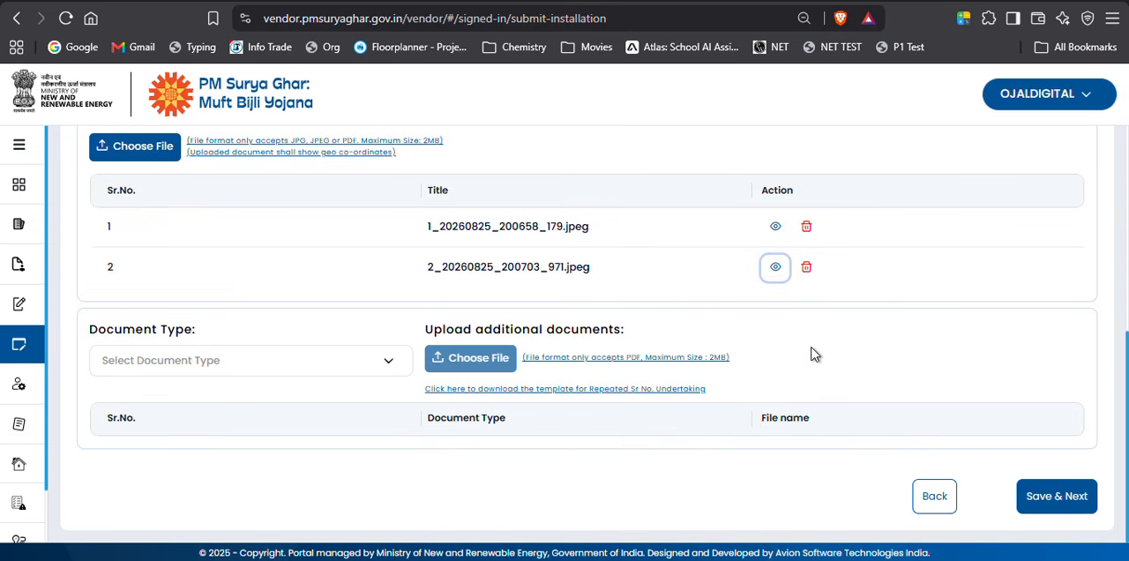
{"action": "left_click", "coordinate": [389, 361]}
{"action": "left_click", "coordinate": [227, 435]}
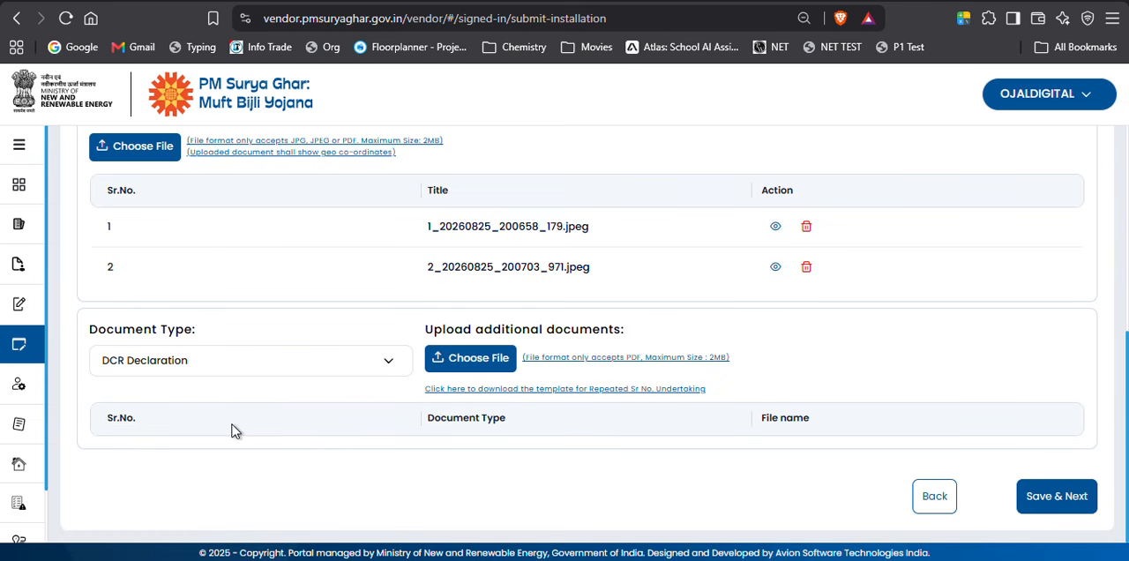
{"action": "left_click", "coordinate": [481, 370]}
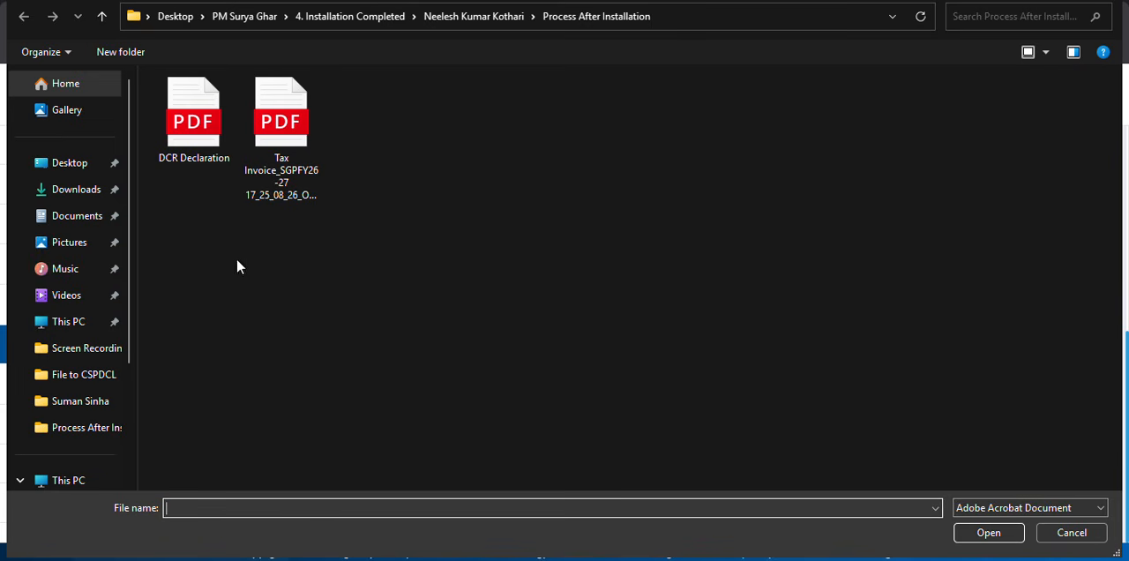
{"action": "left_click", "coordinate": [215, 134]}
{"action": "left_click", "coordinate": [988, 533]}
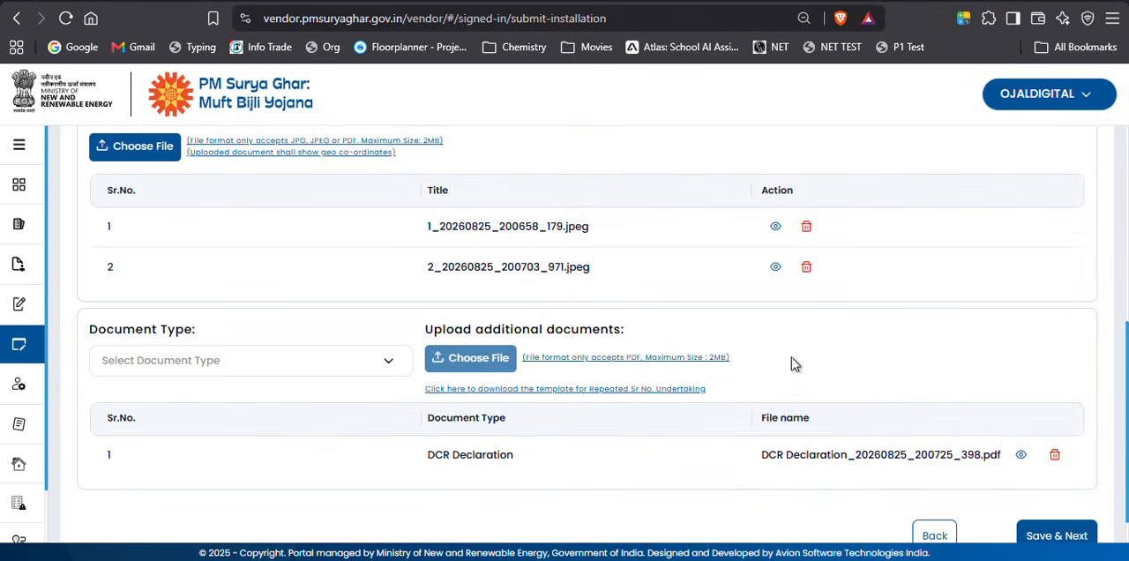
Review the uploaded DCR Declaration PDF, including its panel serial numbers, and save the Plant Photo & Documents step.
{"action": "left_click", "coordinate": [1021, 456]}
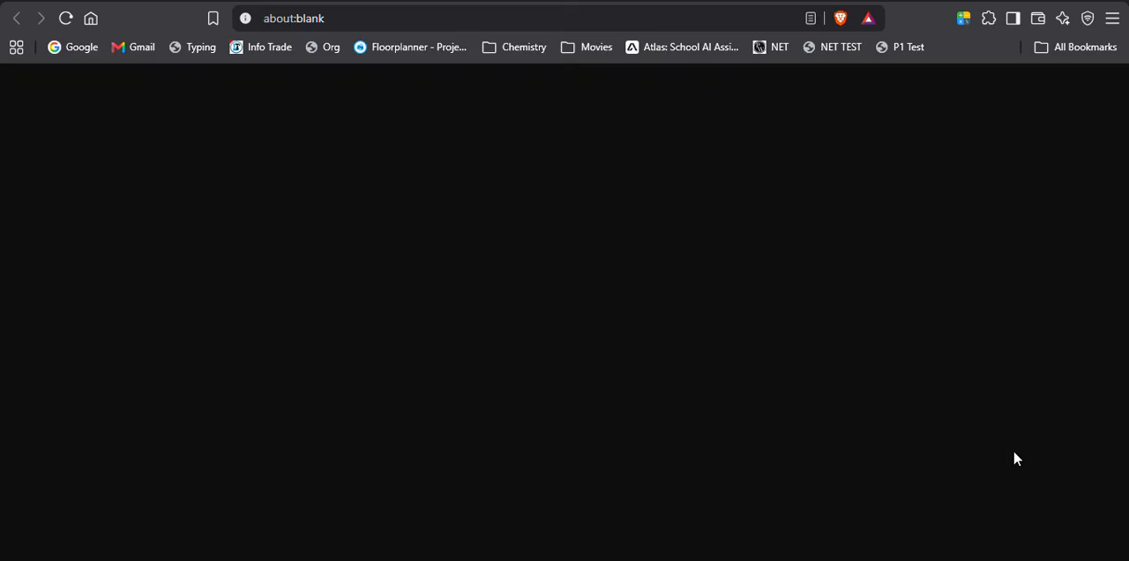
{"action": "scroll", "coordinate": [890, 312], "scroll_direction": "down", "scroll_amount": 10}
{"action": "scroll", "coordinate": [890, 312], "scroll_direction": "down", "scroll_amount": 8}
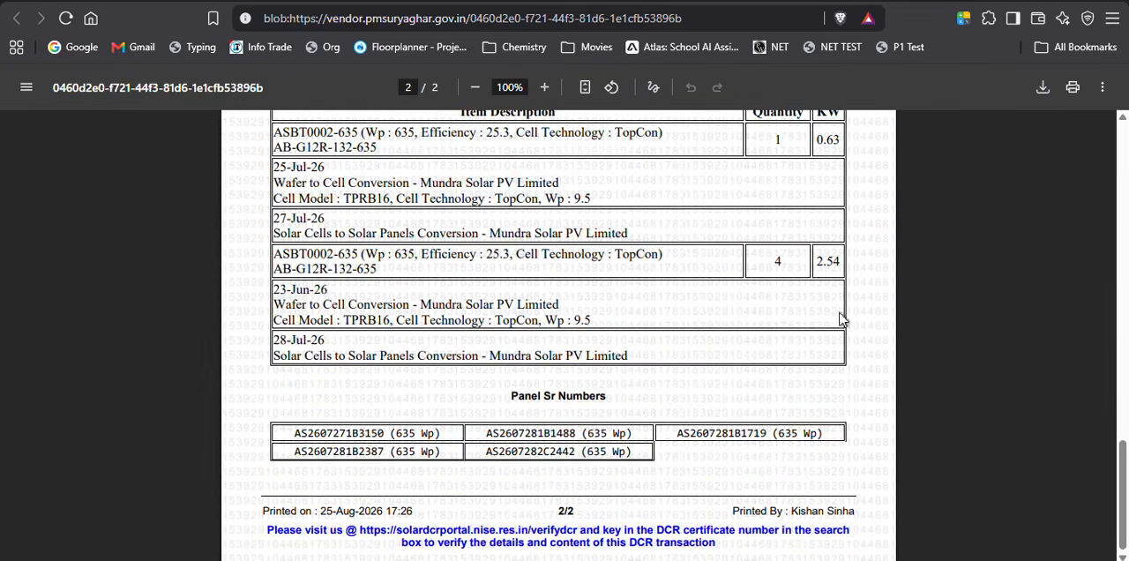
{"action": "scroll", "coordinate": [791, 335], "scroll_direction": "up", "scroll_amount": 5}
{"action": "scroll", "coordinate": [791, 335], "scroll_direction": "up", "scroll_amount": 3}
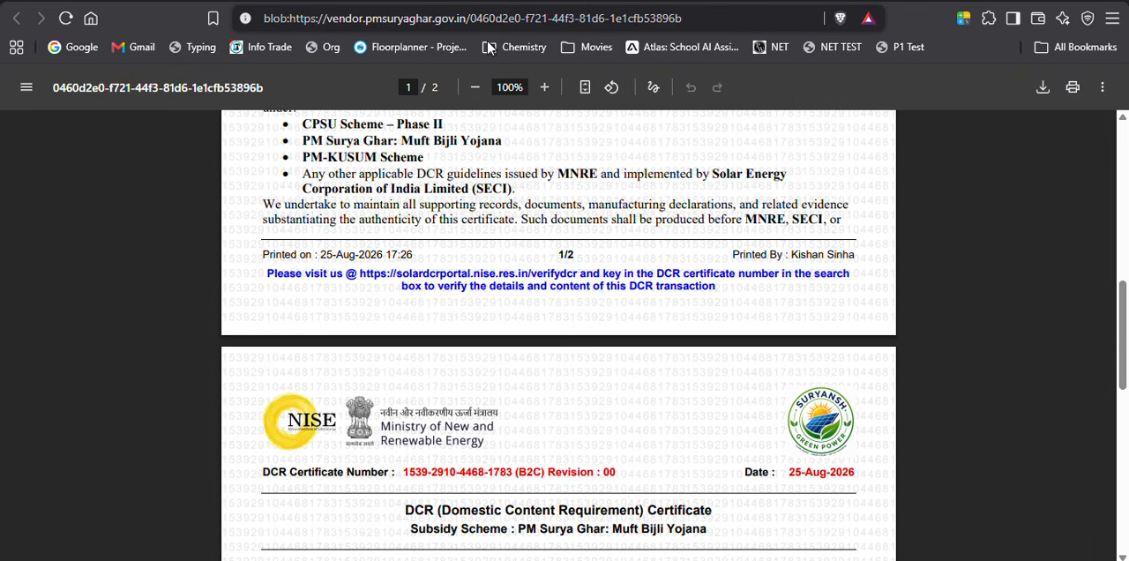
{"action": "key", "text": "ctrl+w"}
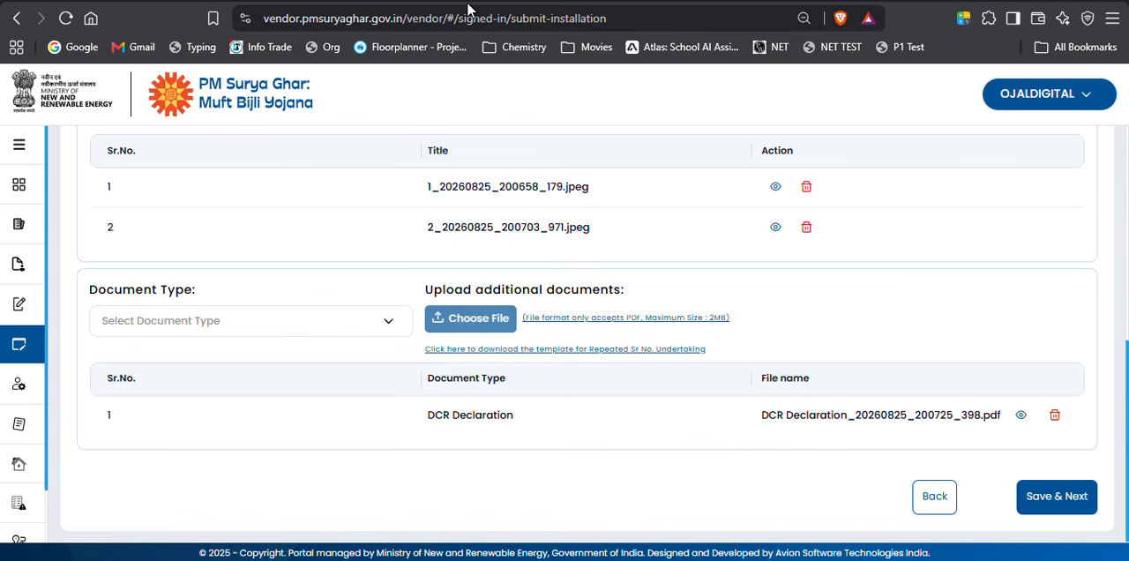
{"action": "left_click", "coordinate": [1054, 507]}
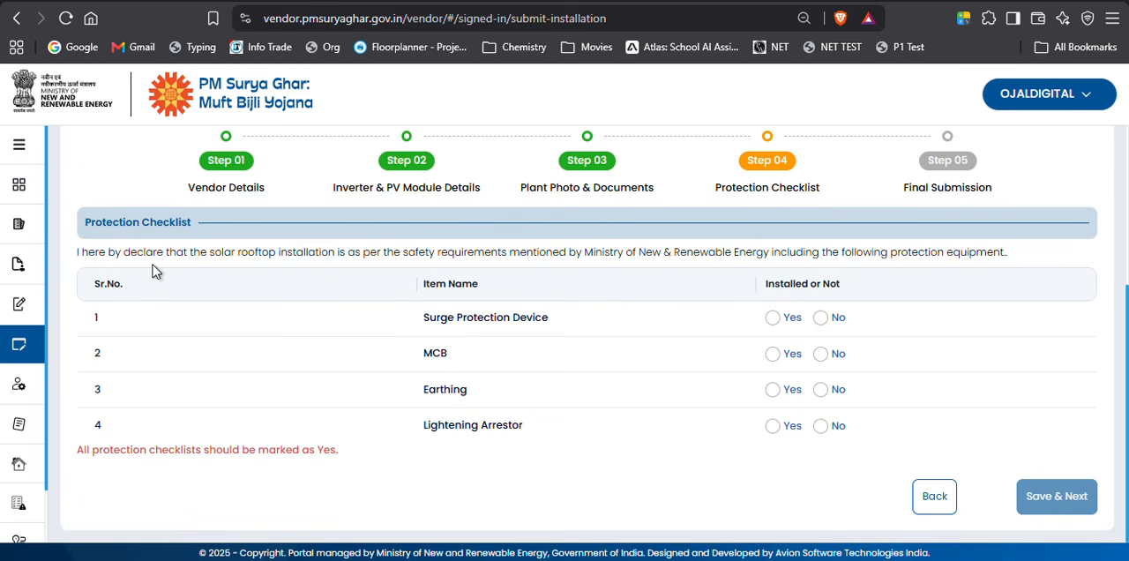
Mark Surge Protection Device, MCB, Earthing and Lightening Arrestor as installed with Yes and save the Protection Checklist step.
{"action": "key", "text": "ctrl"}
{"action": "left_click", "coordinate": [774, 319]}
{"action": "left_click", "coordinate": [776, 360]}
{"action": "left_click", "coordinate": [772, 395]}
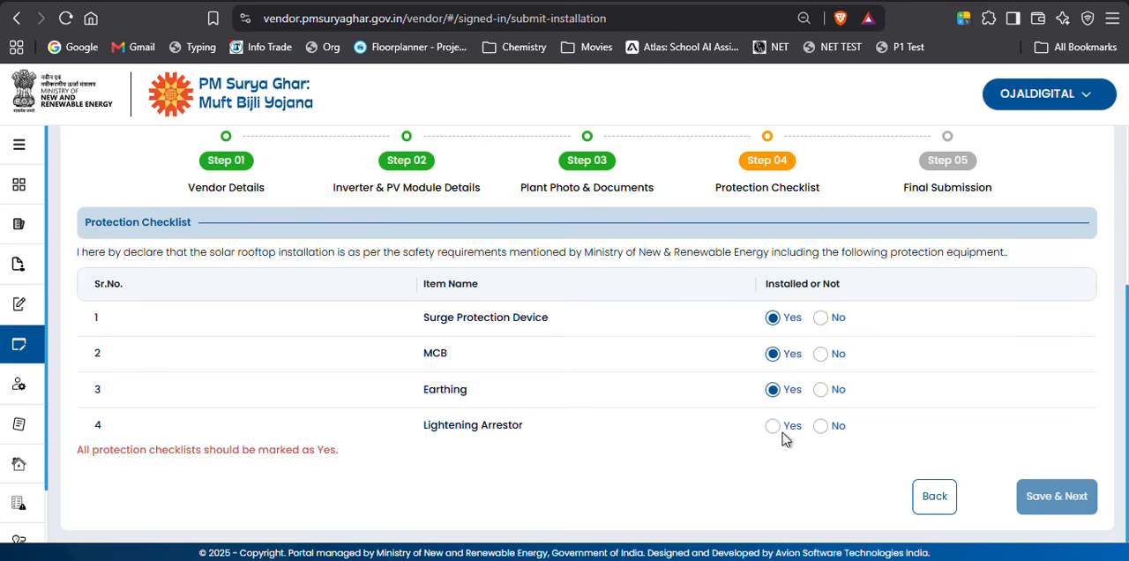
{"action": "left_click", "coordinate": [772, 425]}
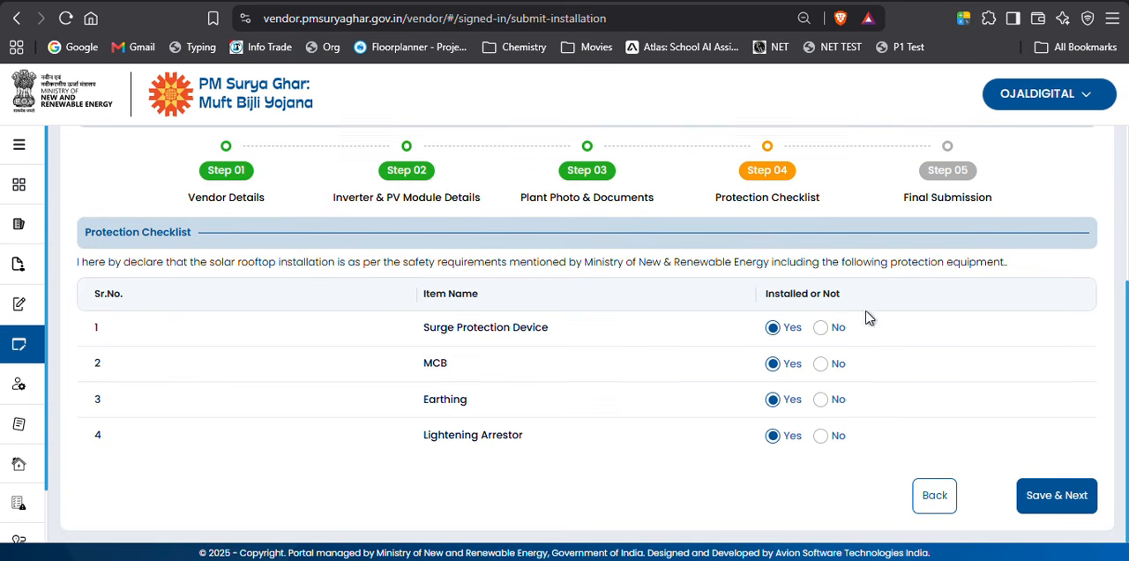
{"action": "left_click", "coordinate": [1051, 499]}
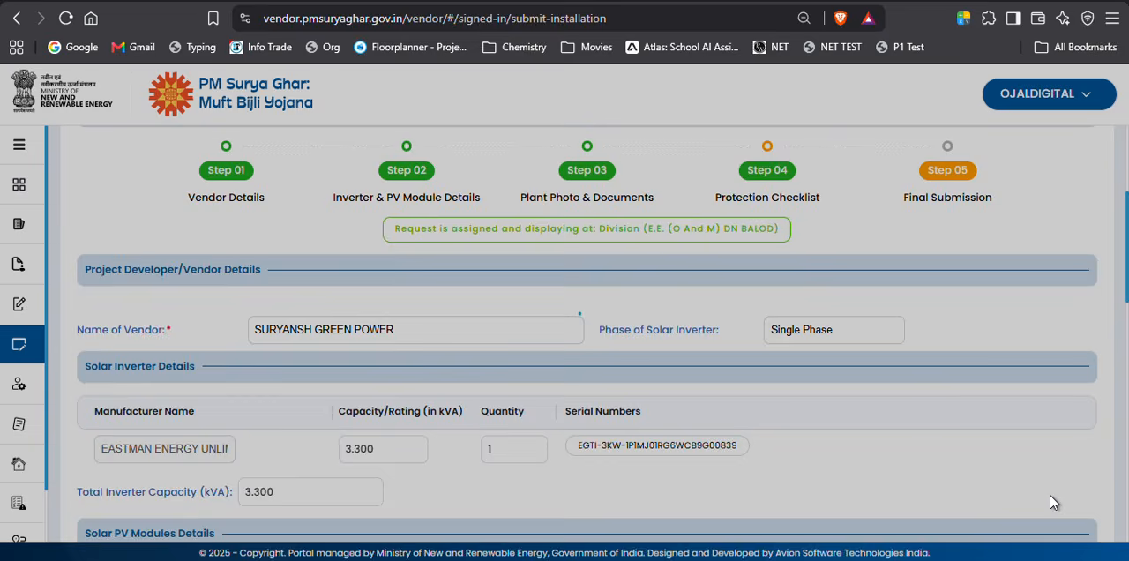
{"action": "scroll", "coordinate": [656, 265], "scroll_direction": "down", "scroll_amount": 4}
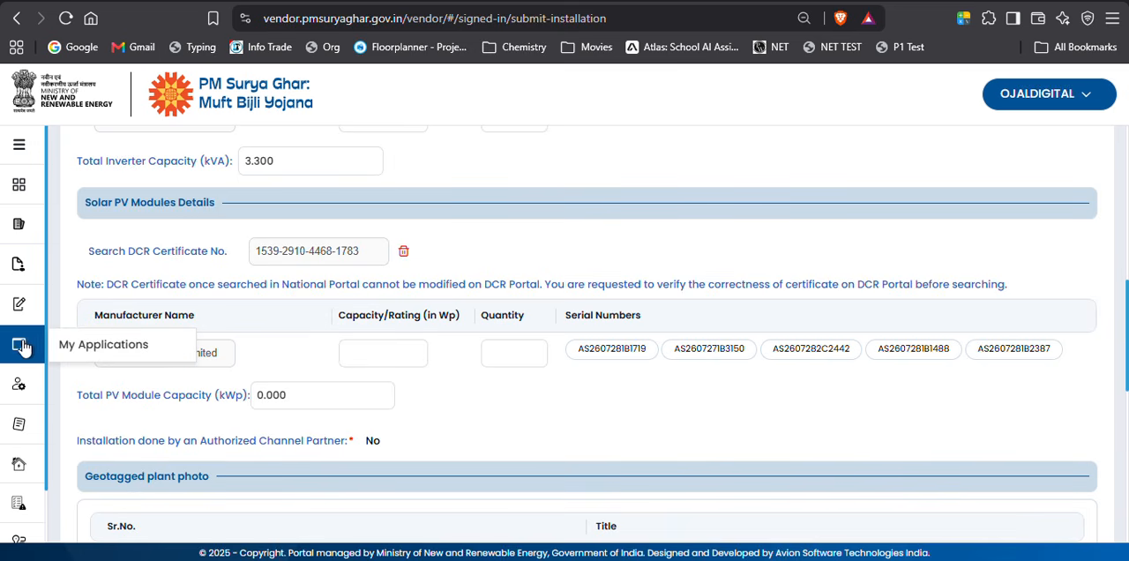
{"action": "left_click", "coordinate": [106, 348]}
{"action": "scroll", "coordinate": [678, 337], "scroll_direction": "down", "scroll_amount": 10}
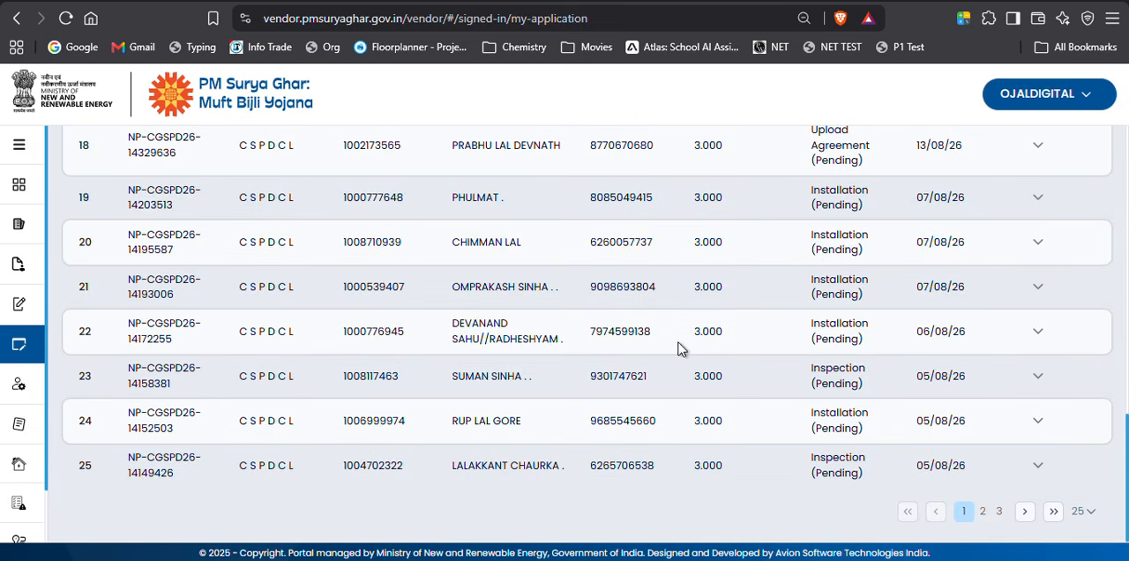
{"action": "left_click", "coordinate": [18, 184]}
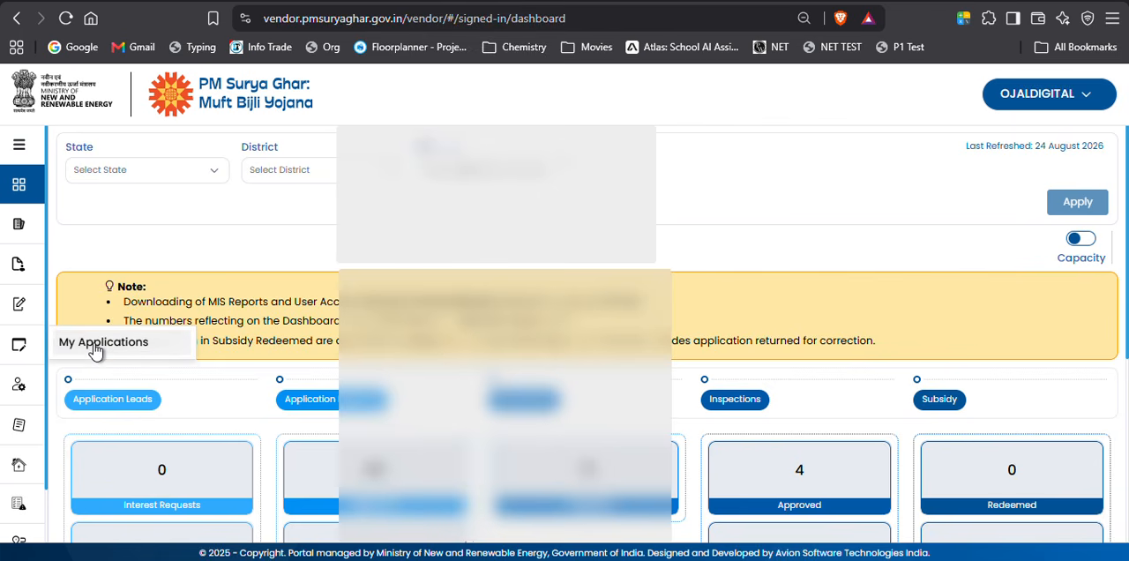
Open the My Applications list and show 100 records per page.
{"action": "left_click", "coordinate": [95, 344]}
{"action": "scroll", "coordinate": [940, 322], "scroll_direction": "down", "scroll_amount": 7}
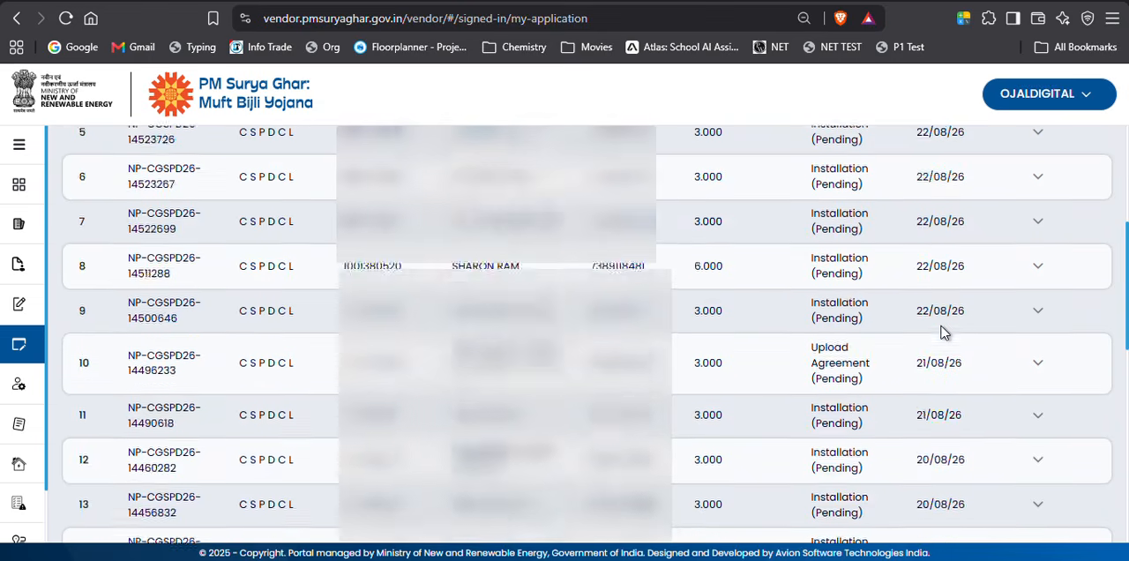
{"action": "scroll", "coordinate": [970, 397], "scroll_direction": "down", "scroll_amount": 2}
{"action": "left_click", "coordinate": [1085, 512]}
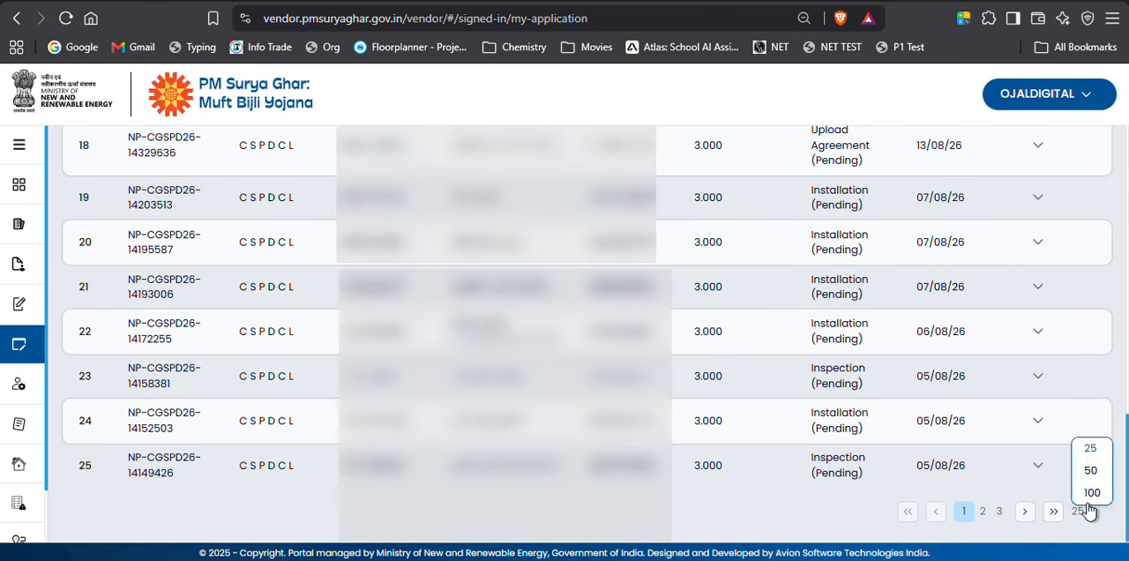
{"action": "left_click", "coordinate": [1093, 494]}
Open Update Installation for the pending application in row 44, dated 14/07/26, and save its Vendor Details step.
{"action": "scroll", "coordinate": [856, 335], "scroll_direction": "down", "scroll_amount": 6}
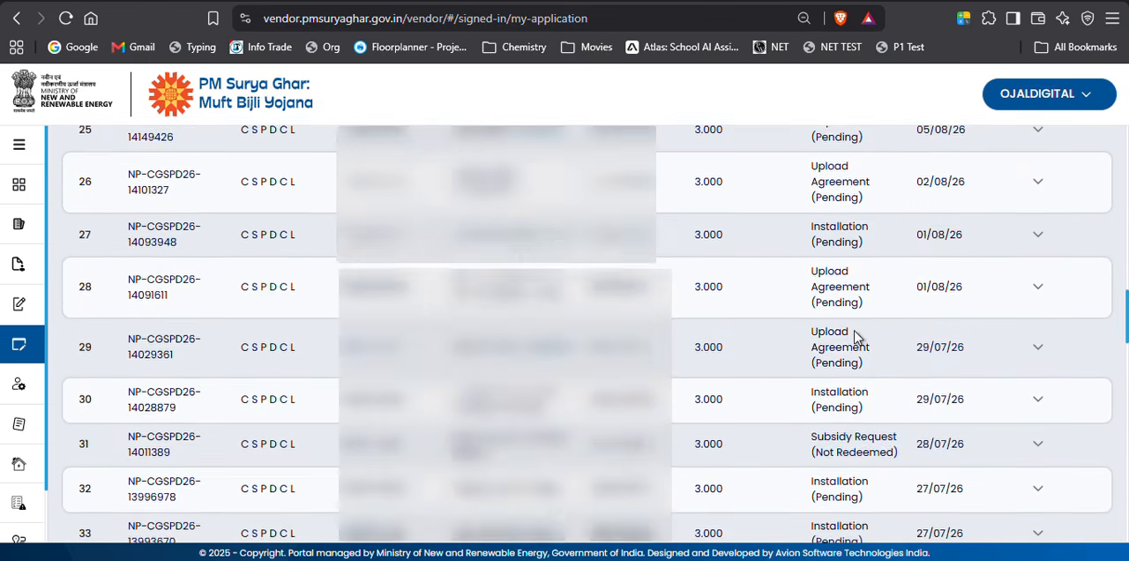
{"action": "scroll", "coordinate": [854, 336], "scroll_direction": "down", "scroll_amount": 3}
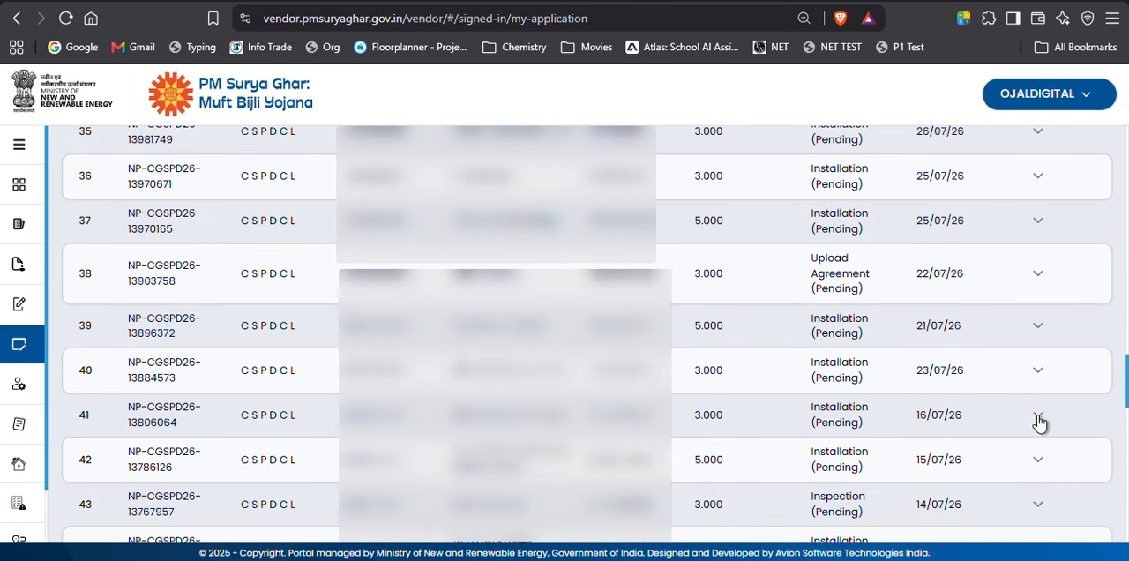
{"action": "scroll", "coordinate": [1039, 426], "scroll_direction": "down", "scroll_amount": 1}
{"action": "scroll", "coordinate": [1042, 430], "scroll_direction": "down", "scroll_amount": 1}
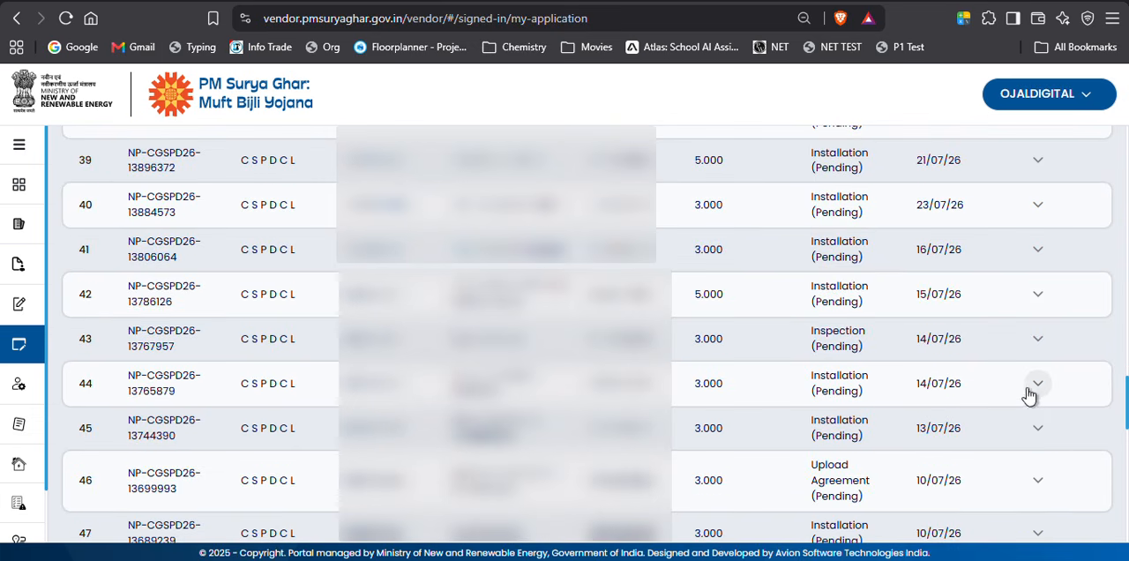
{"action": "left_click", "coordinate": [1032, 388]}
{"action": "left_click", "coordinate": [1082, 426]}
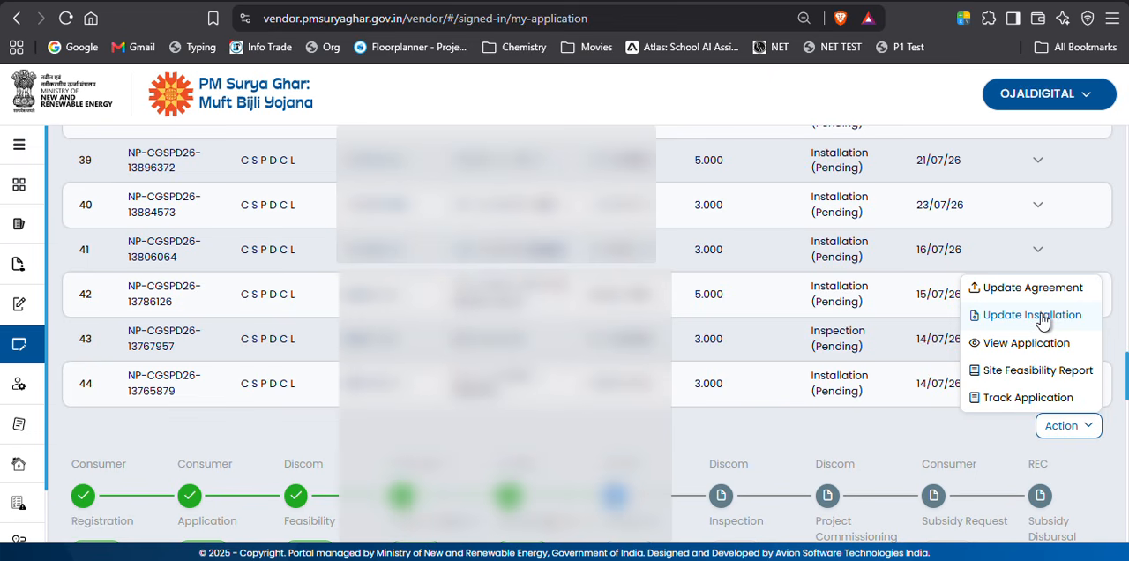
{"action": "left_click", "coordinate": [1042, 320]}
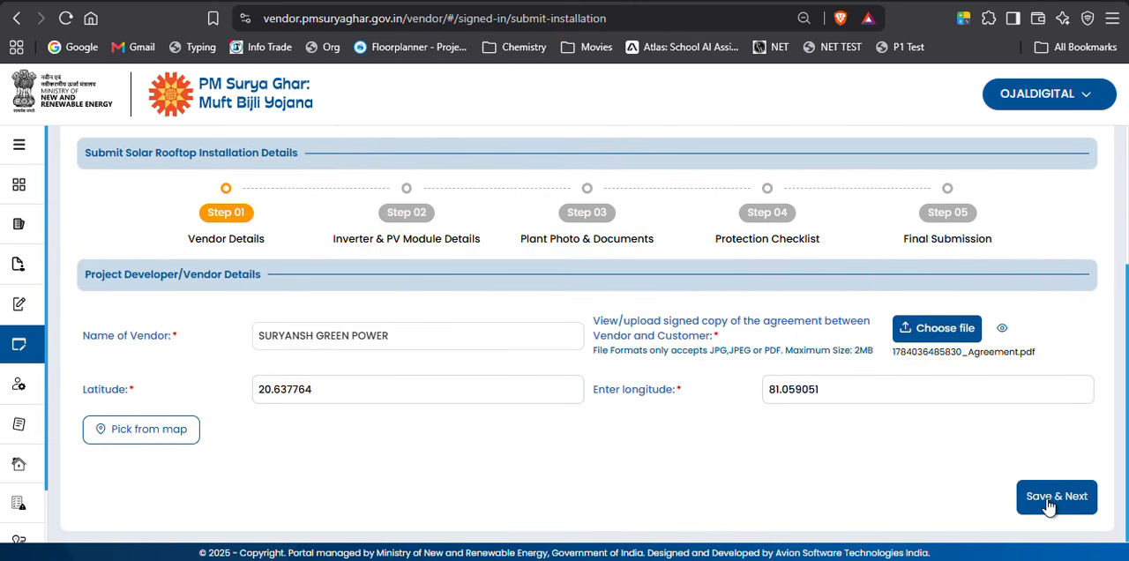
{"action": "left_click", "coordinate": [1049, 500]}
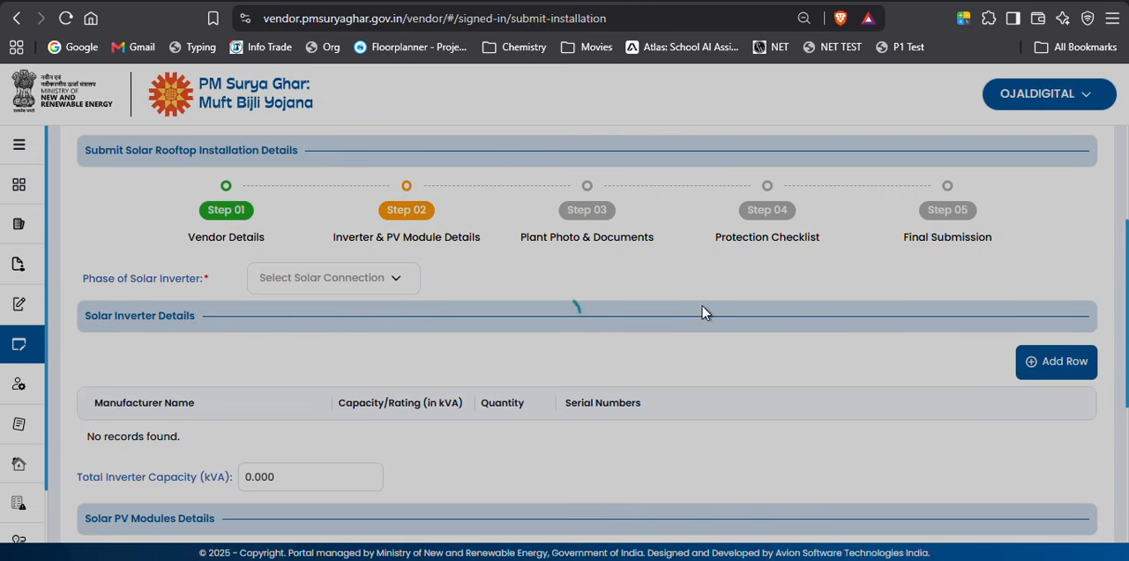
Check the prefilled inverter and solar module entries and save the Inverter & PV Module Details step unchanged.
{"action": "scroll", "coordinate": [1037, 285], "scroll_direction": "down", "scroll_amount": 3}
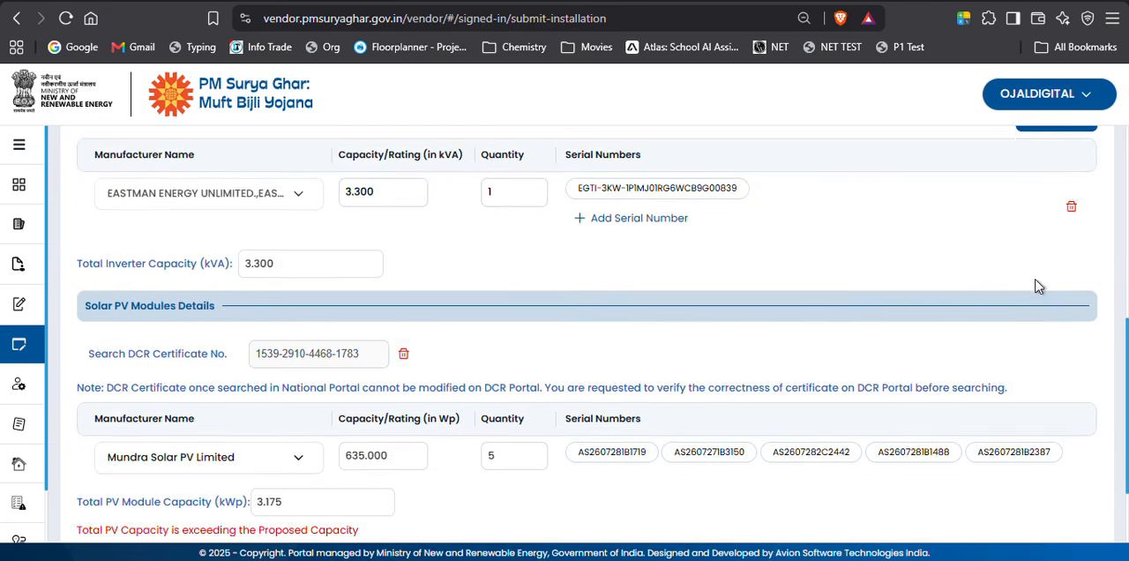
{"action": "scroll", "coordinate": [1038, 285], "scroll_direction": "down", "scroll_amount": 2}
{"action": "left_click", "coordinate": [1065, 498]}
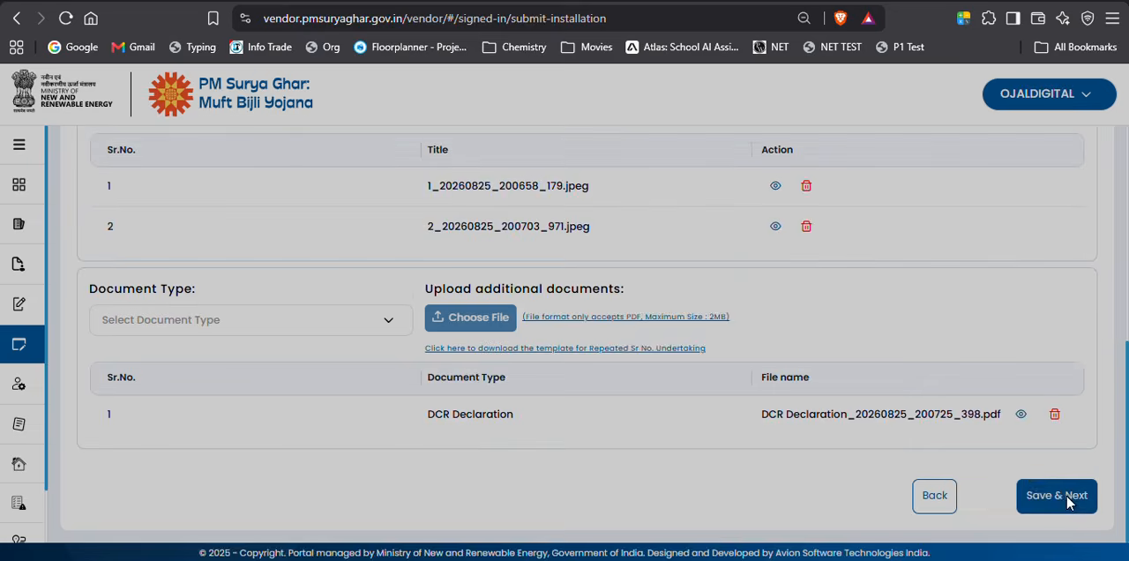
Save the Plant Photo & Documents step with its existing uploads, and save the Protection Checklist step with all items marked Yes.
{"action": "scroll", "coordinate": [623, 231], "scroll_direction": "up", "scroll_amount": 4}
{"action": "scroll", "coordinate": [789, 231], "scroll_direction": "down", "scroll_amount": 4}
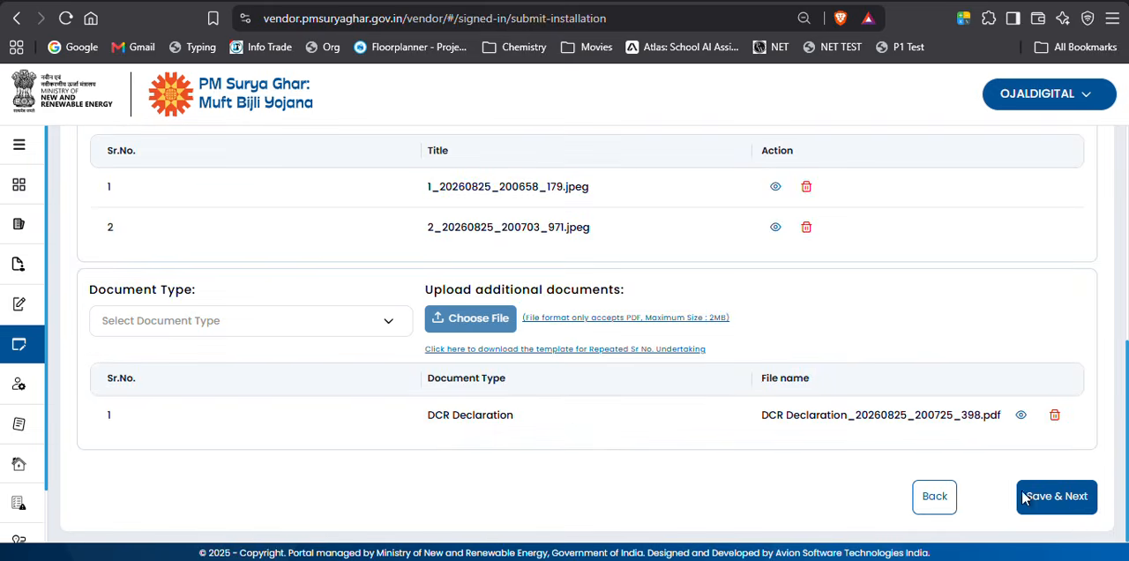
{"action": "left_click", "coordinate": [1054, 502]}
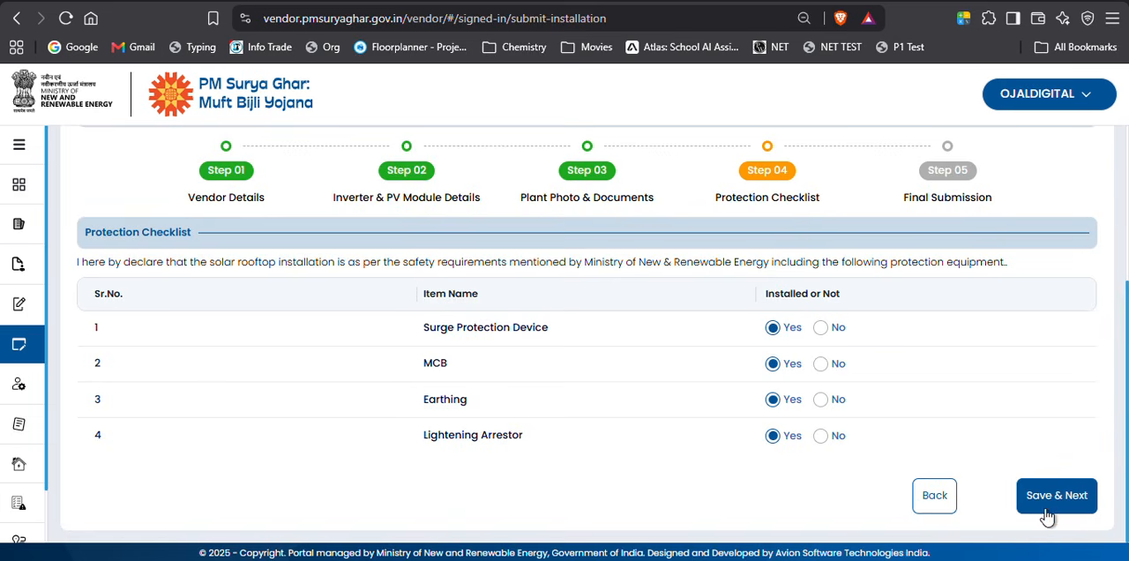
{"action": "left_click", "coordinate": [1046, 511]}
Review the Final Submission summary, from the inverter and PV module details through the photos, documents and protection checklist to the estimated subsidy.
{"action": "scroll", "coordinate": [720, 259], "scroll_direction": "down", "scroll_amount": 4}
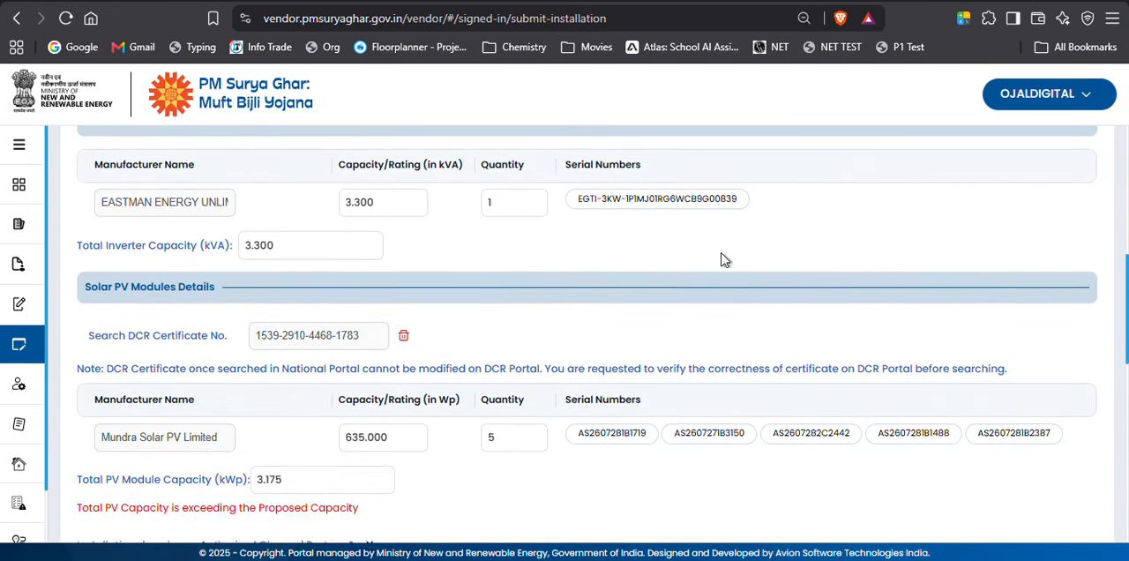
{"action": "scroll", "coordinate": [415, 362], "scroll_direction": "down", "scroll_amount": 1}
{"action": "scroll", "coordinate": [458, 381], "scroll_direction": "down", "scroll_amount": 3}
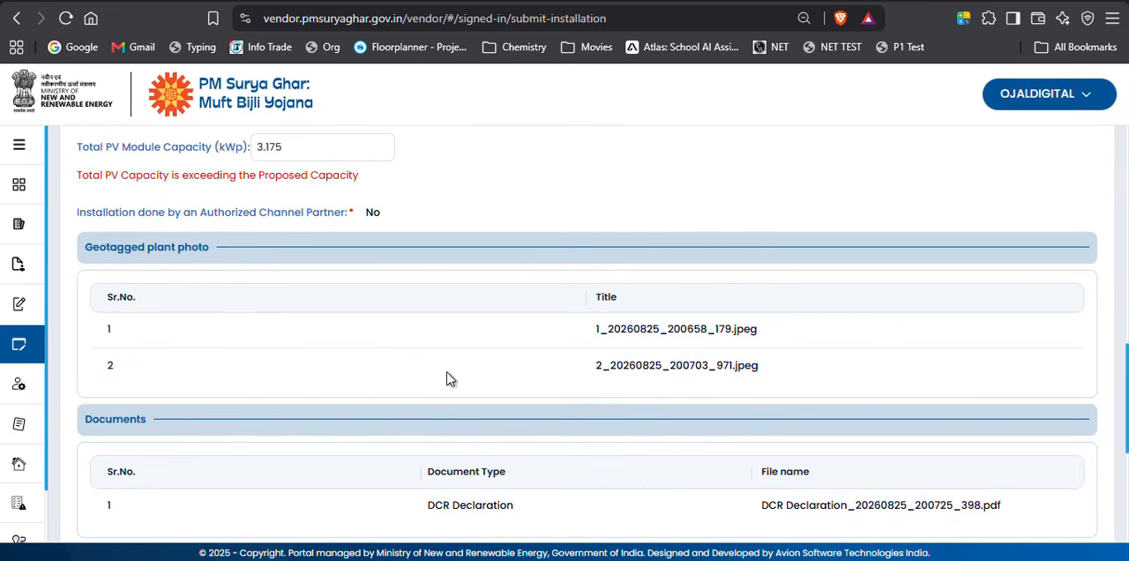
{"action": "scroll", "coordinate": [450, 370], "scroll_direction": "up", "scroll_amount": 3}
{"action": "scroll", "coordinate": [447, 365], "scroll_direction": "down", "scroll_amount": 8}
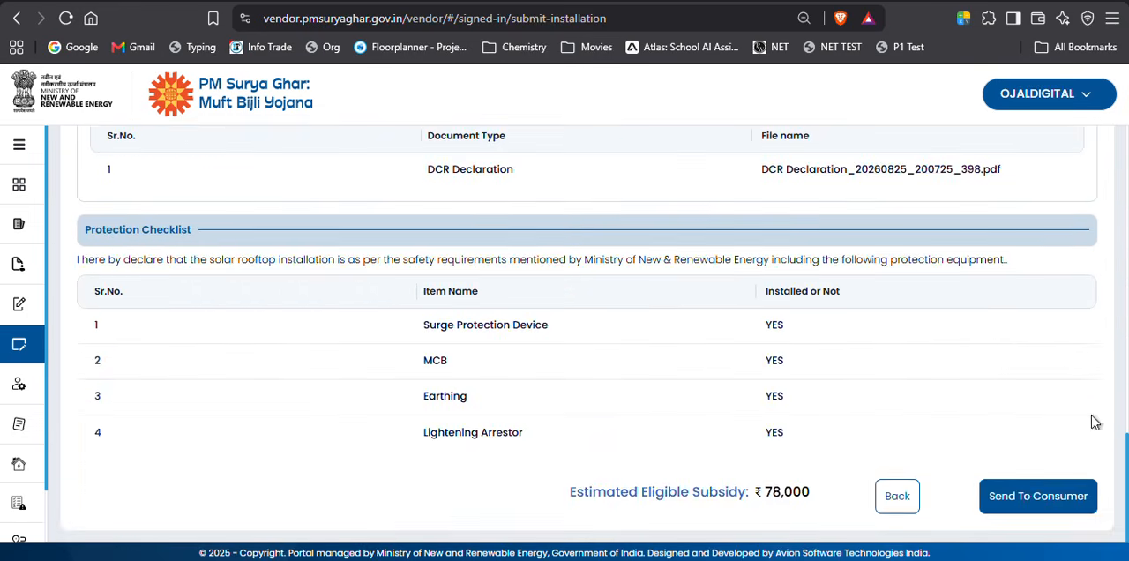